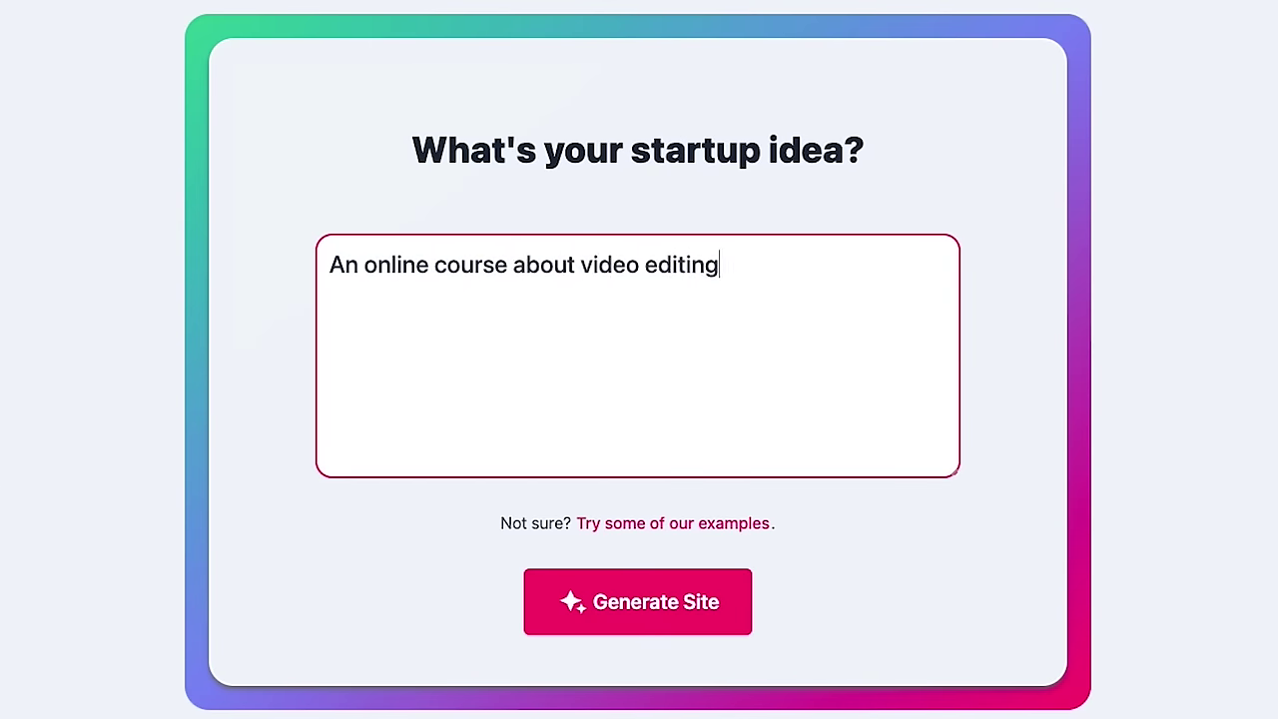
- Generate the EditLearner landing page for the online video editing course and look over the result
{"action": "left_click", "coordinate": [706, 597]}
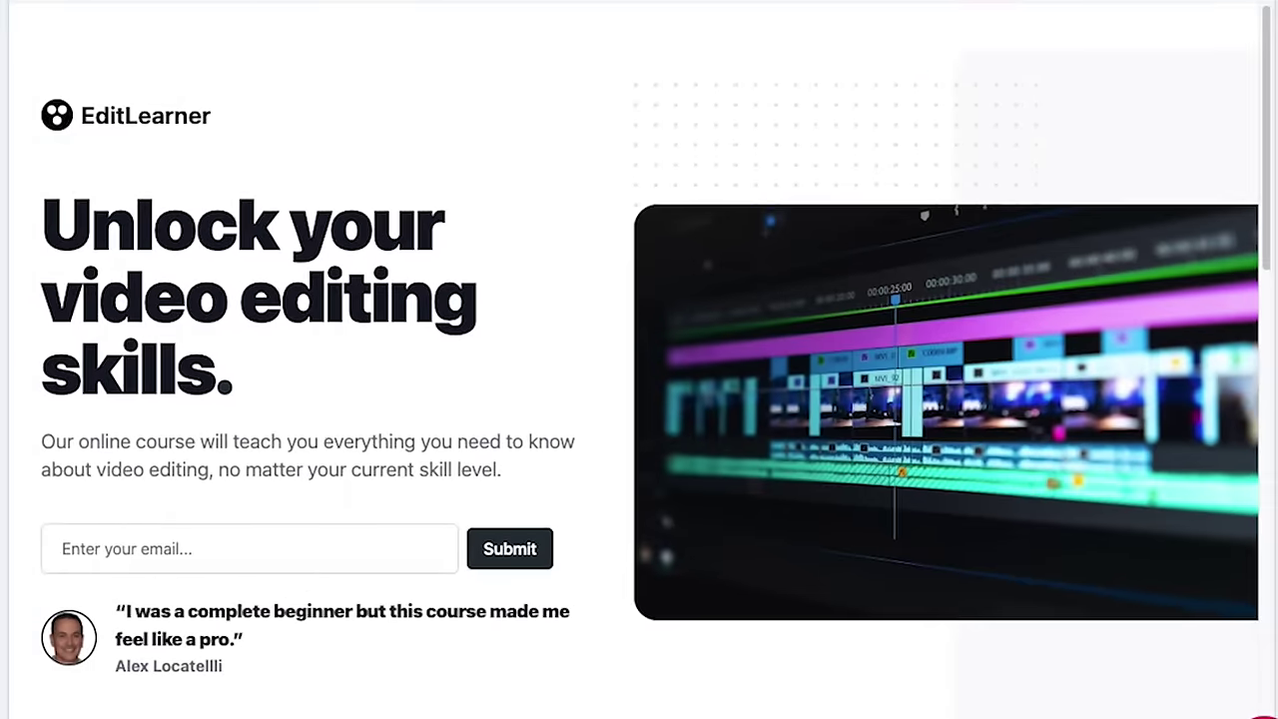
{"action": "scroll", "coordinate": [639, 359], "scroll_direction": "down", "scroll_amount": 3}
{"action": "scroll", "coordinate": [639, 359], "scroll_direction": "down", "scroll_amount": 6}
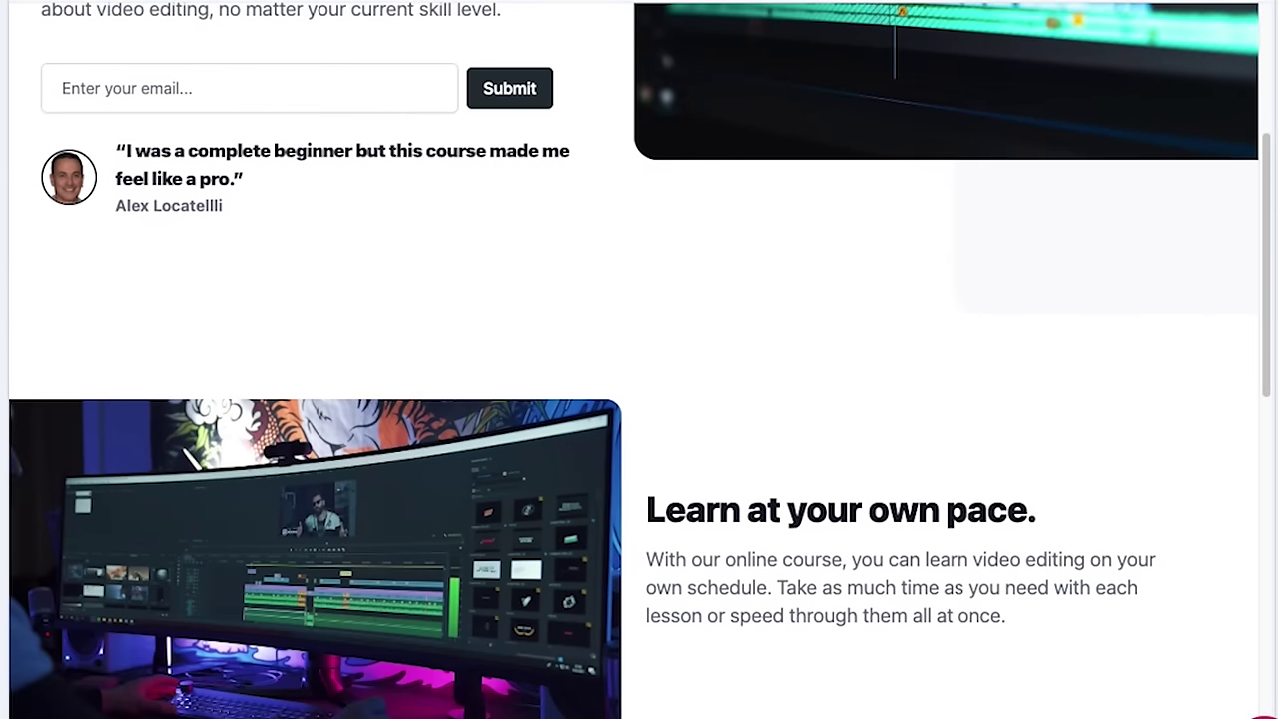
{"action": "scroll", "coordinate": [639, 360], "scroll_direction": "down", "scroll_amount": 3}
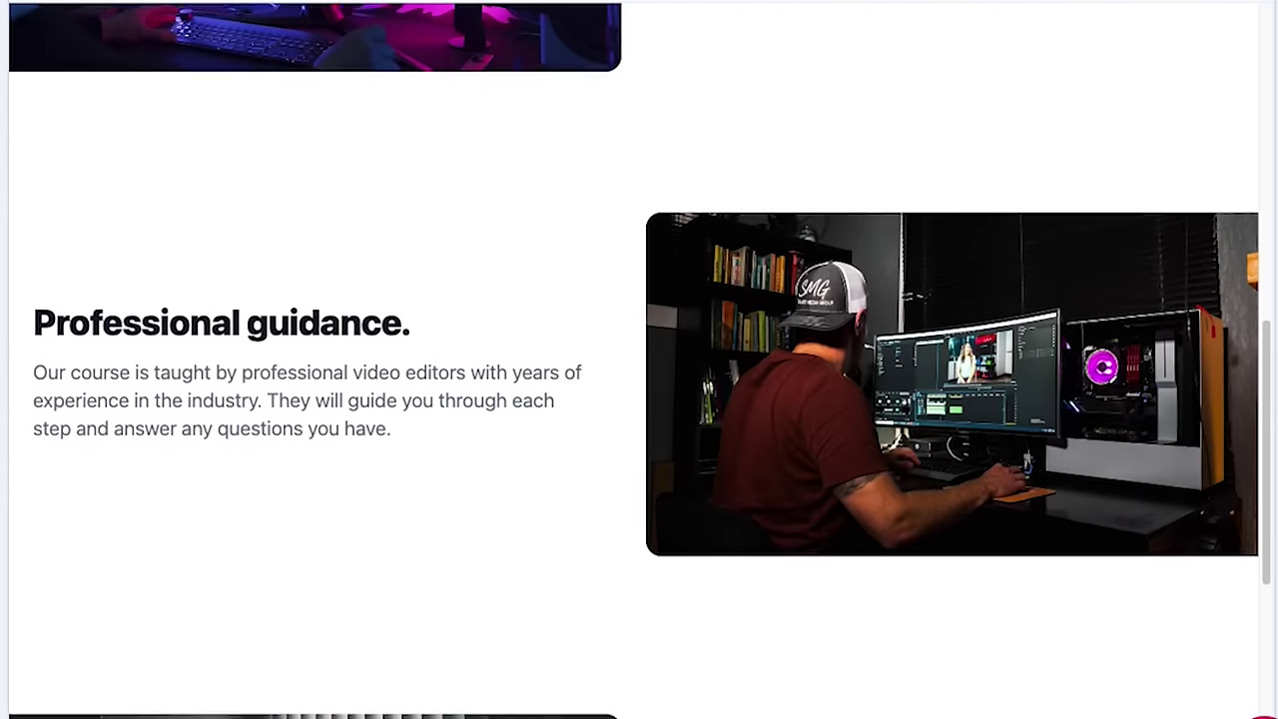
{"action": "scroll", "coordinate": [639, 360], "scroll_direction": "down", "scroll_amount": 4}
{"action": "scroll", "coordinate": [639, 360], "scroll_direction": "down", "scroll_amount": 7}
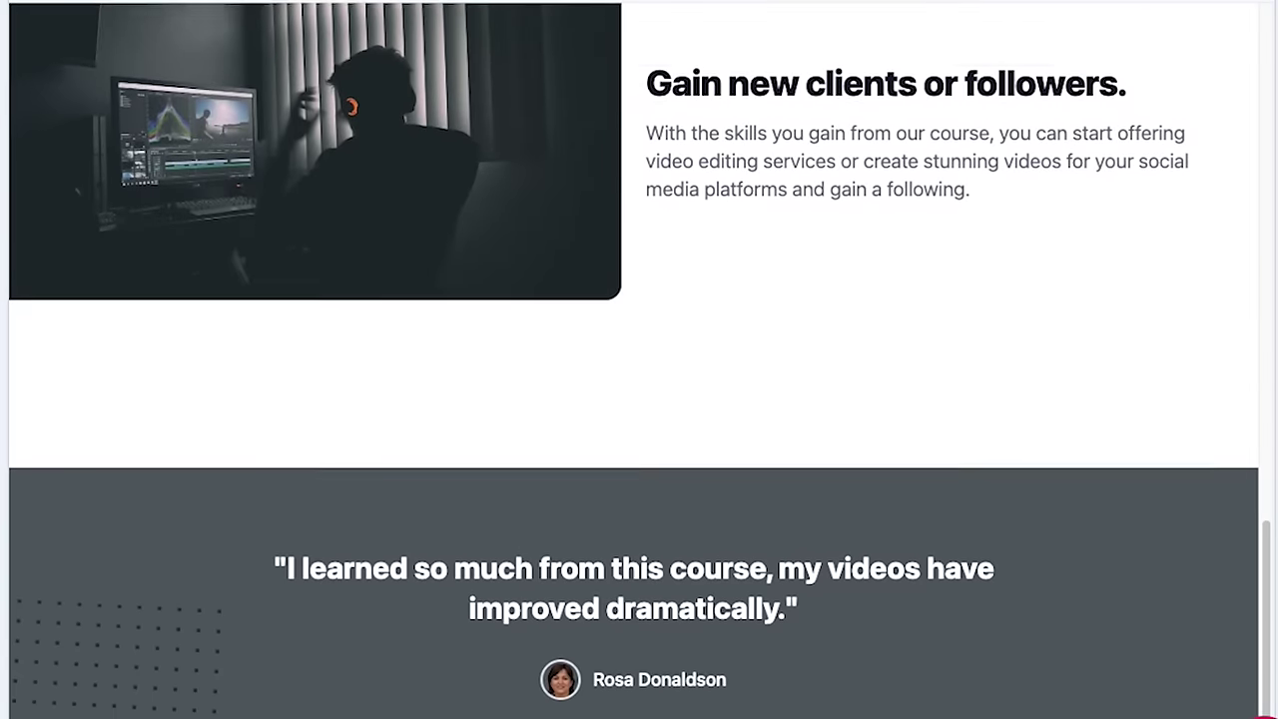
{"action": "scroll", "coordinate": [639, 359], "scroll_direction": "down", "scroll_amount": 5}
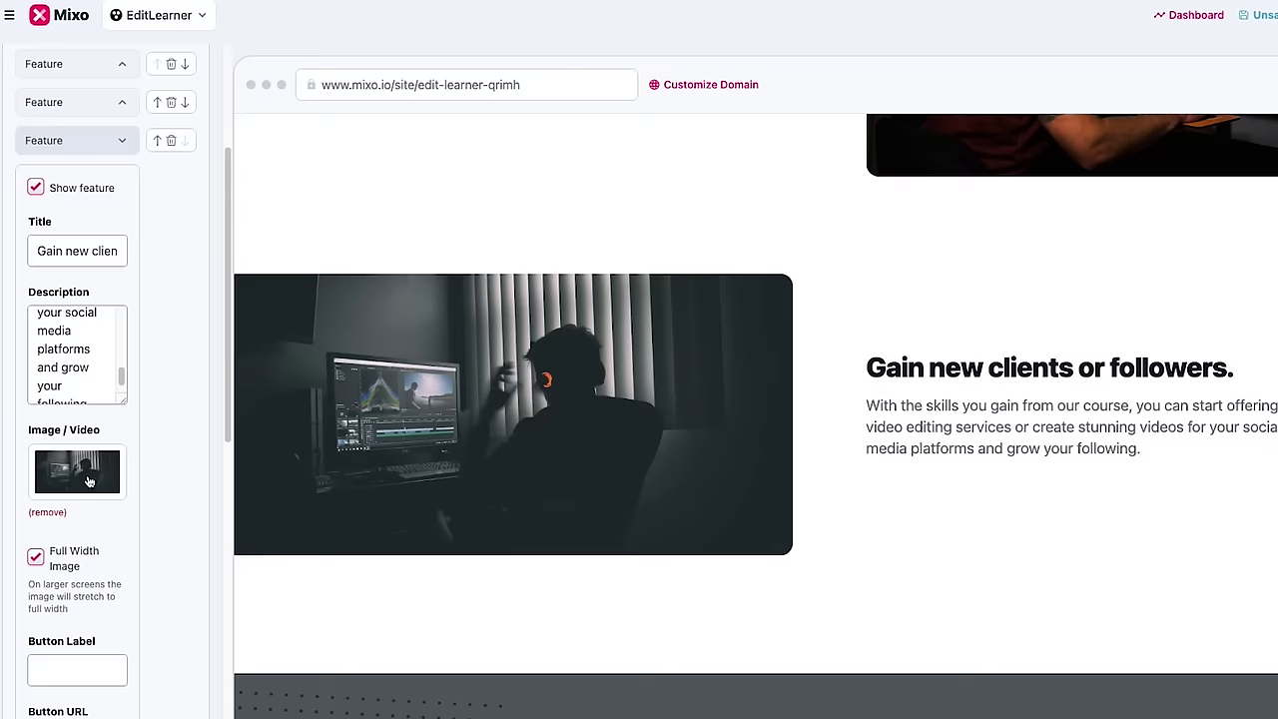
- Search the media library's Unsplash stock photos for 'follower growth' to replace an image
{"action": "left_click", "coordinate": [88, 481]}
{"action": "left_click", "coordinate": [562, 310]}
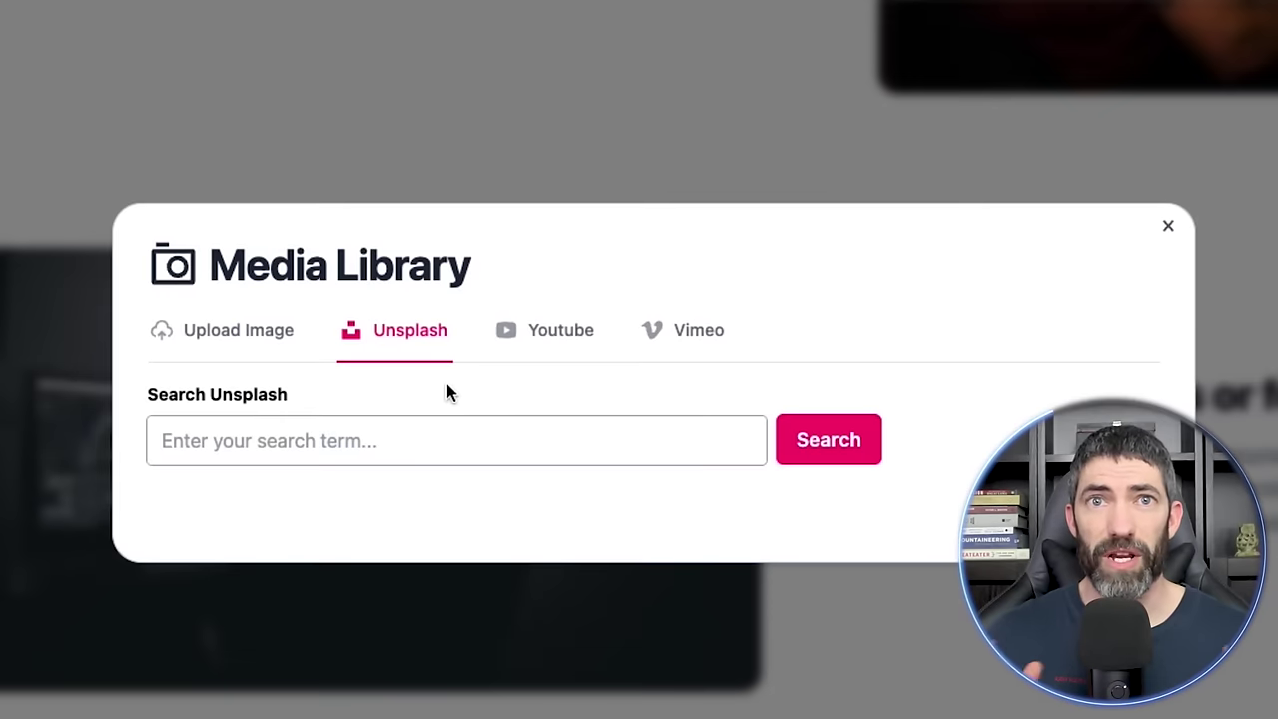
{"action": "type", "text": "h"}
{"action": "left_click", "coordinate": [831, 429]}
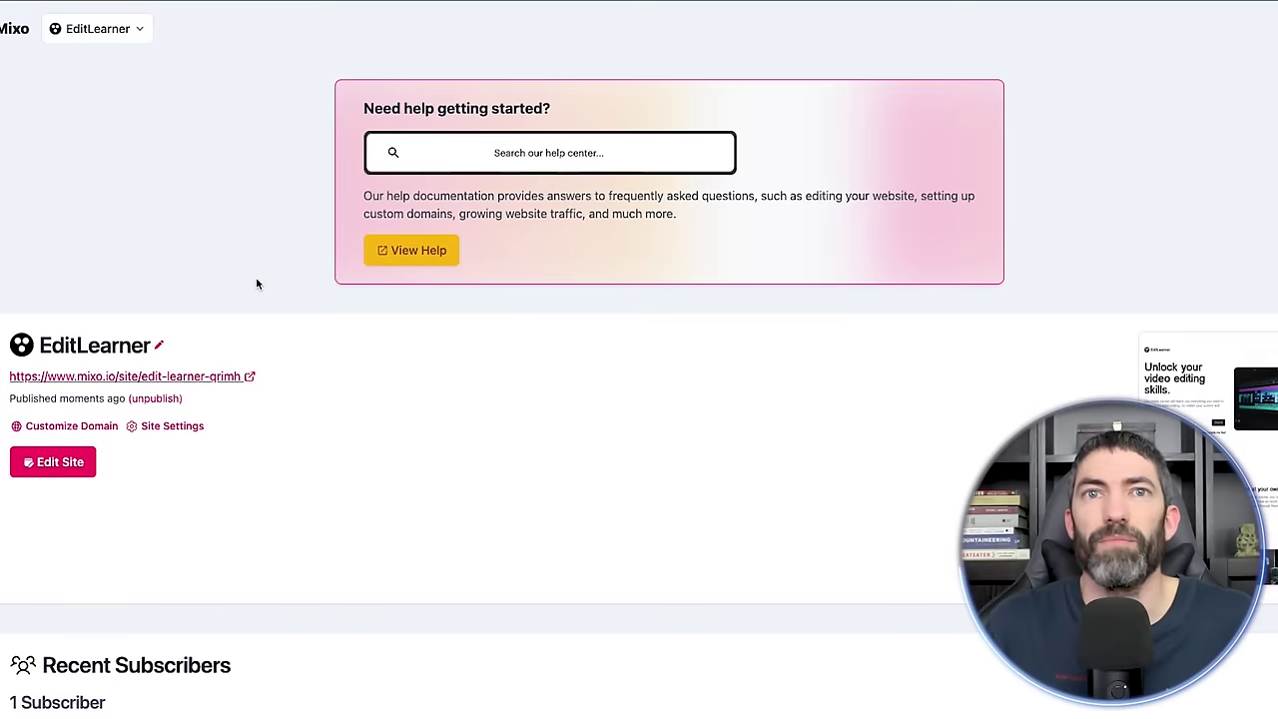
{"action": "scroll", "coordinate": [303, 300], "scroll_direction": "down", "scroll_amount": 3}
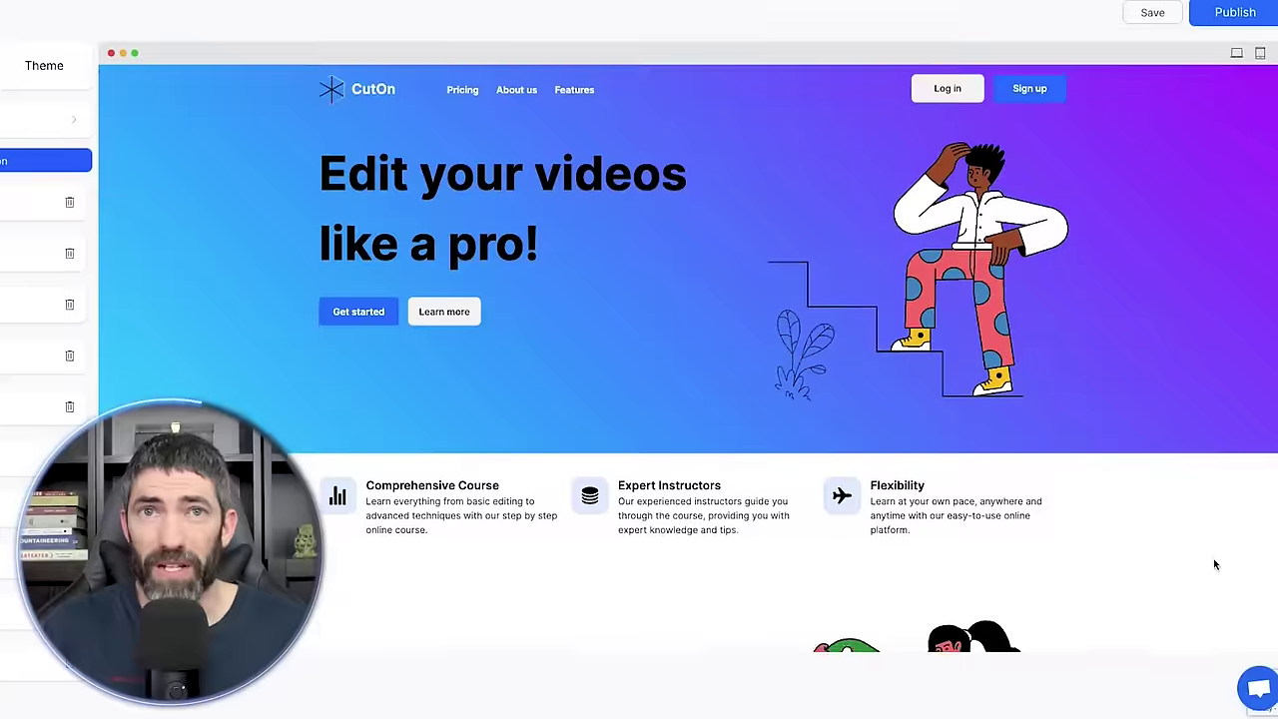
- Request an Uncody site for the online video editing course, then confirm deleting an existing project
{"action": "scroll", "coordinate": [1213, 558], "scroll_direction": "down", "scroll_amount": 4}
{"action": "scroll", "coordinate": [1215, 563], "scroll_direction": "down", "scroll_amount": 5}
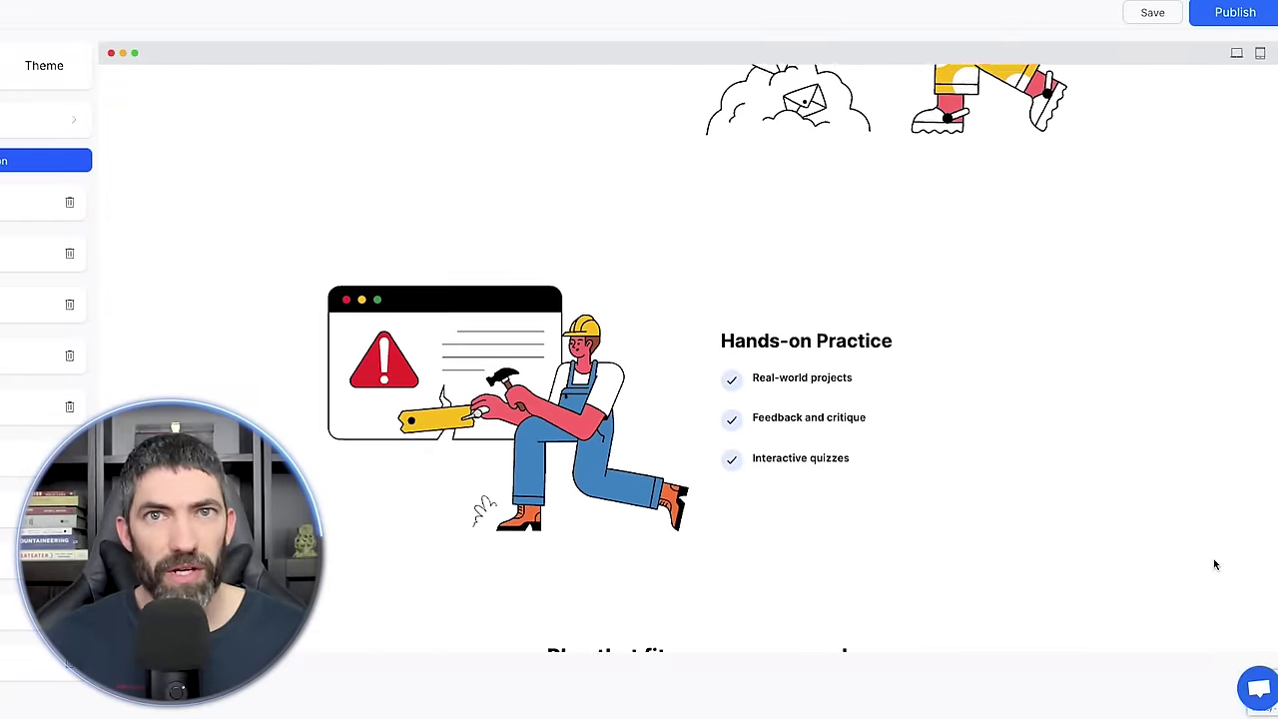
{"action": "scroll", "coordinate": [1214, 564], "scroll_direction": "down", "scroll_amount": 15}
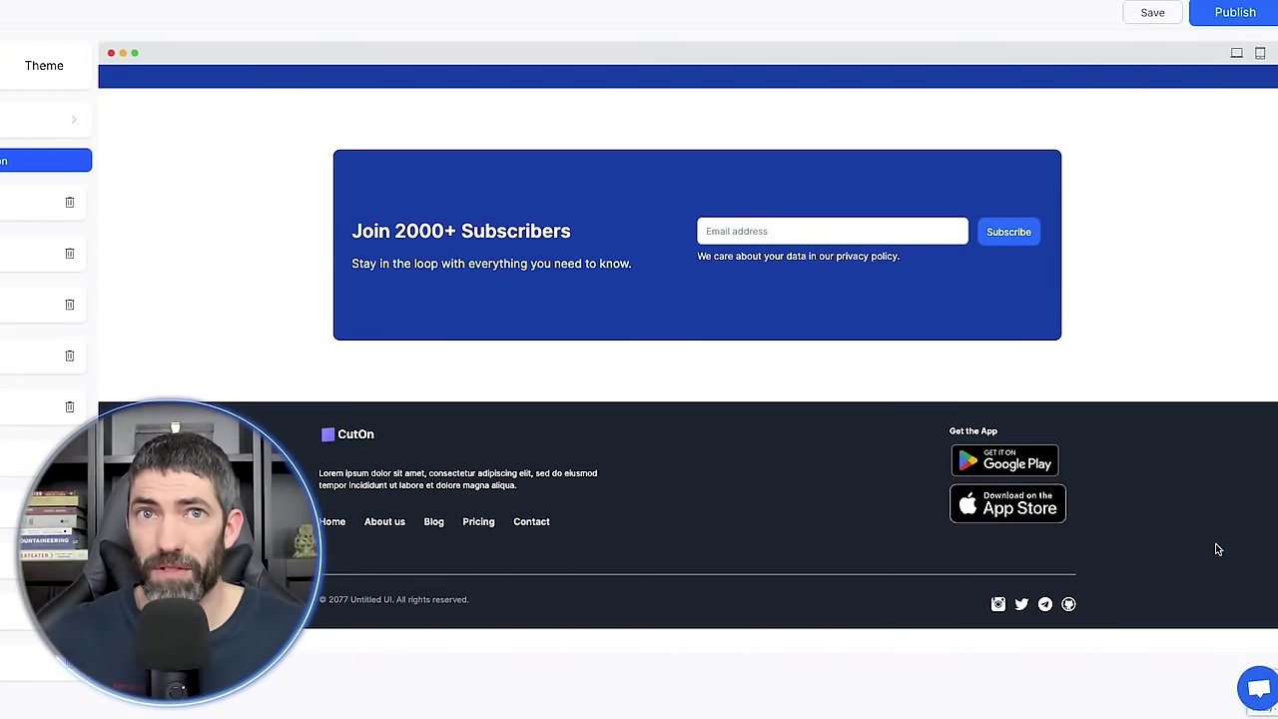
{"action": "type", "text": "n online course about video"}
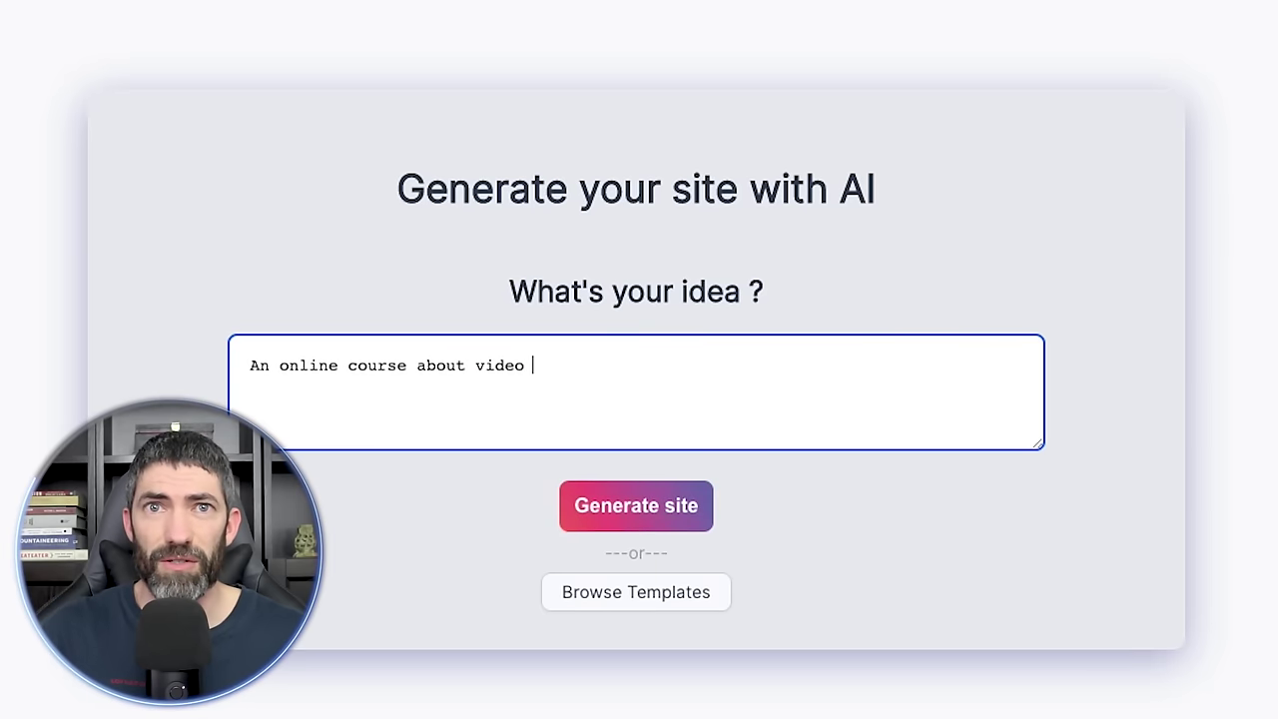
{"action": "left_click", "coordinate": [619, 509]}
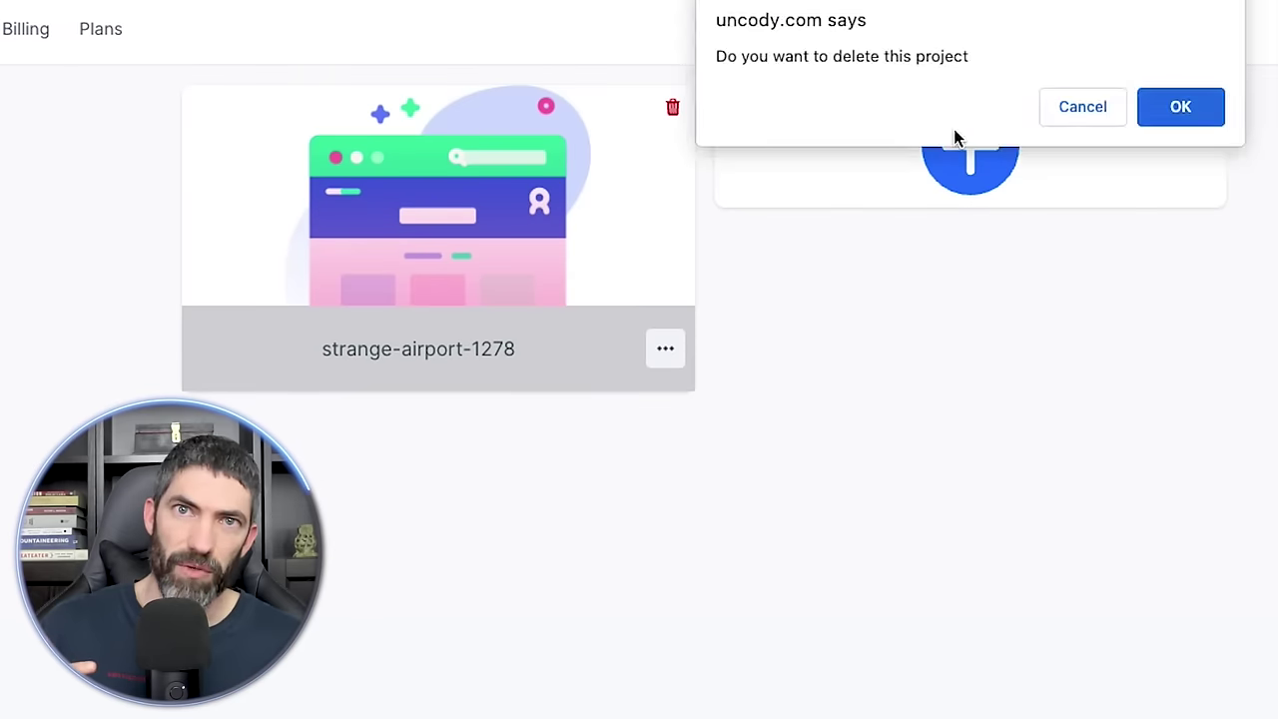
{"action": "key", "text": "Return"}
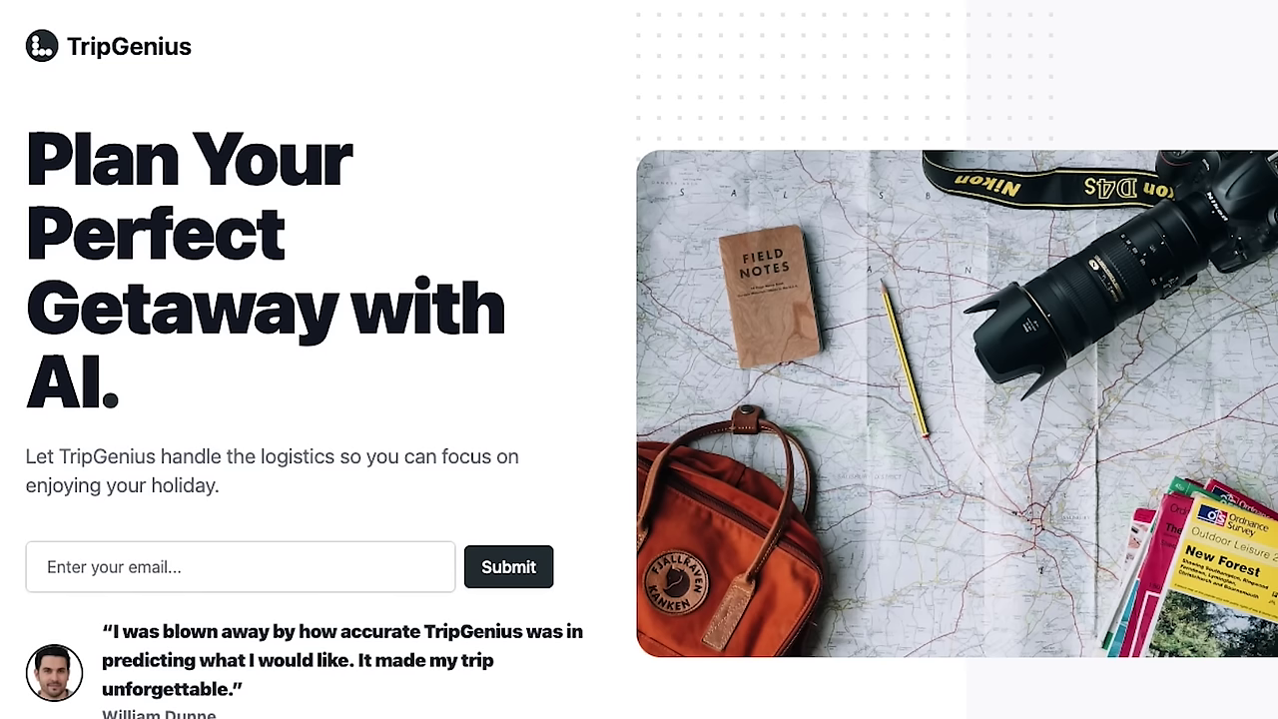
- Switch Mixo's pricing to annual billing: Basic $7.00 and Pro $29.00 per month
{"action": "scroll", "coordinate": [639, 359], "scroll_direction": "down", "scroll_amount": 15}
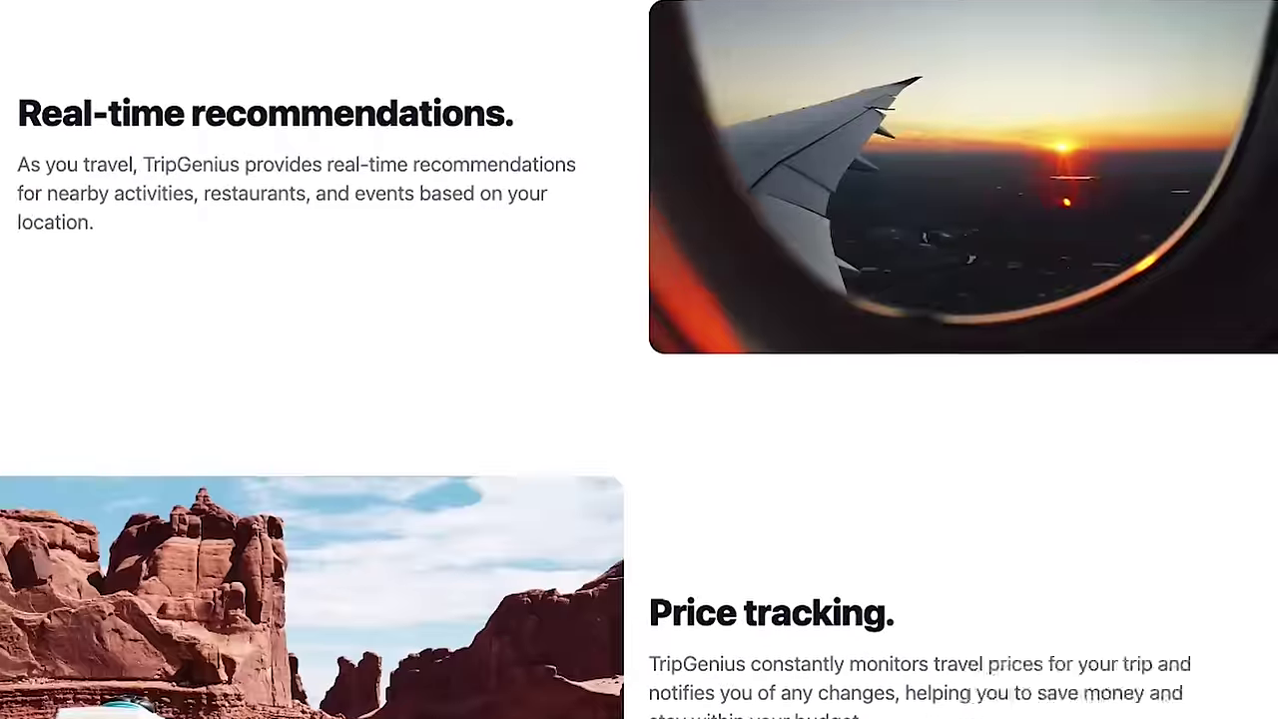
{"action": "scroll", "coordinate": [1178, 5], "scroll_direction": "down", "scroll_amount": 12}
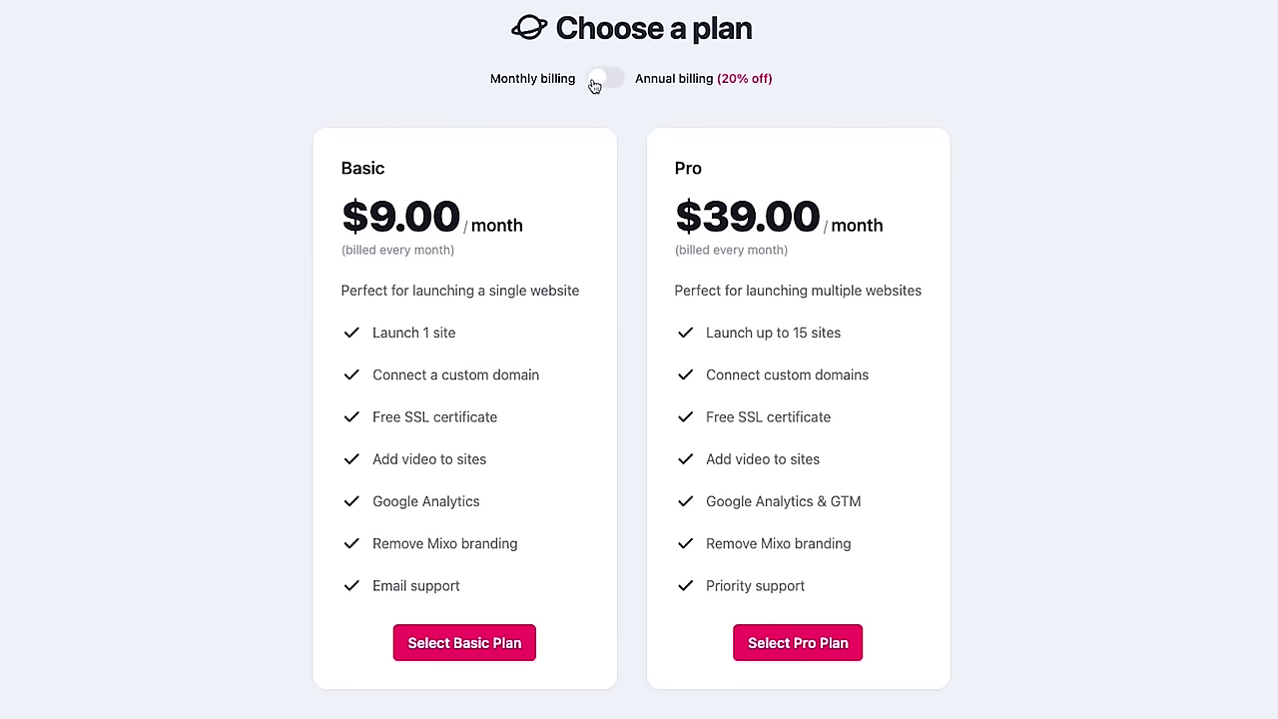
{"action": "left_click", "coordinate": [594, 86]}
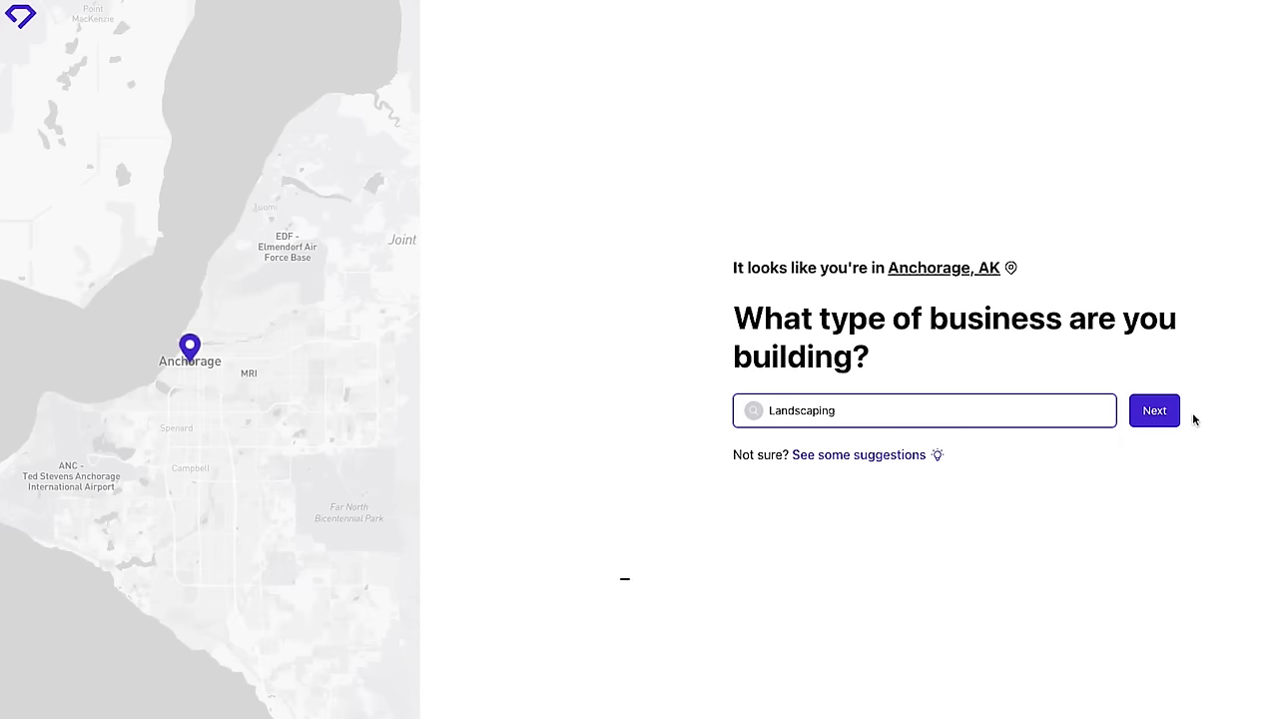
- Create the Outdoor Artistry landscaping site in Anchorage, AK, from a suggested name and review its sections
{"action": "left_click", "coordinate": [1156, 413]}
{"action": "left_click", "coordinate": [879, 454]}
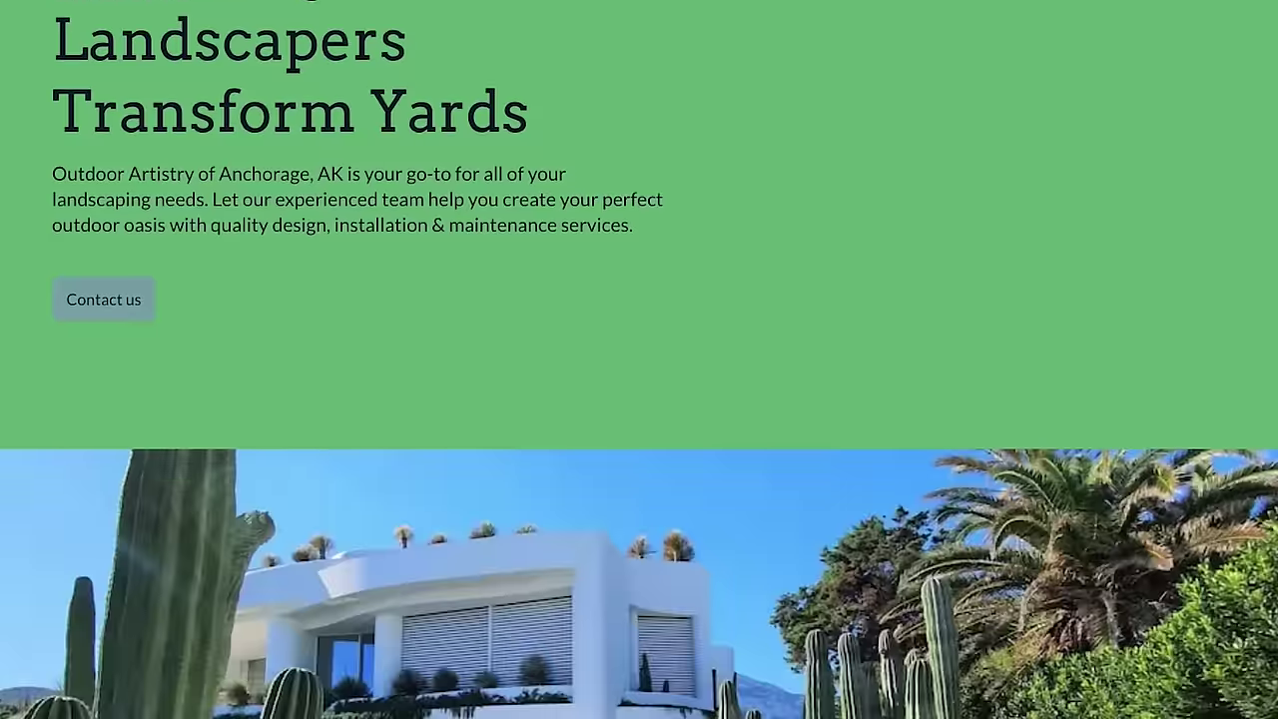
{"action": "scroll", "coordinate": [639, 359], "scroll_direction": "down", "scroll_amount": 10}
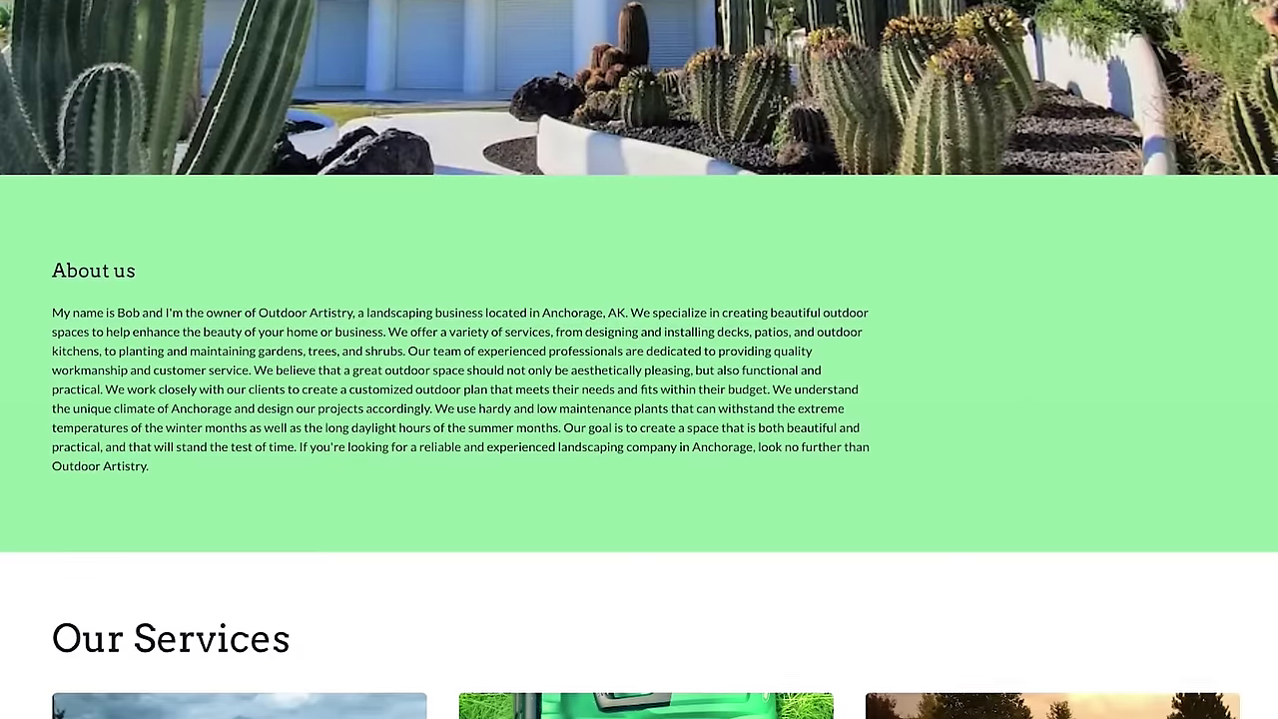
{"action": "scroll", "coordinate": [639, 359], "scroll_direction": "down", "scroll_amount": 5}
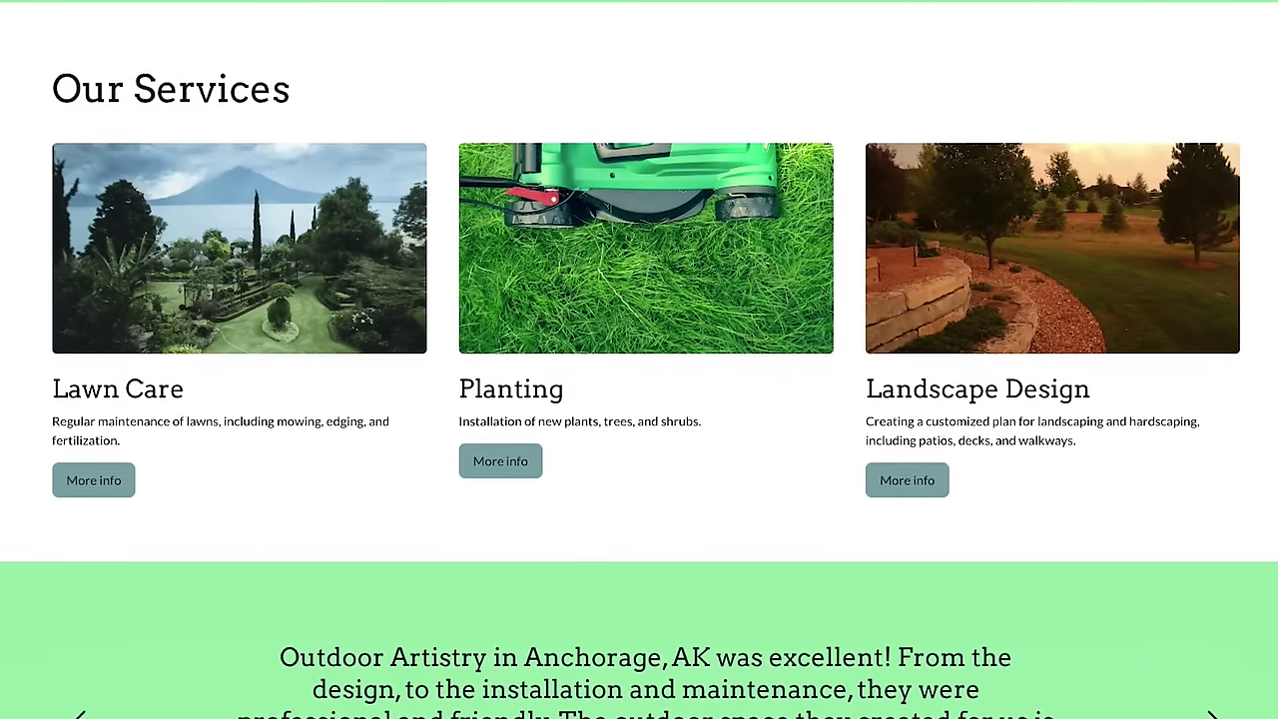
{"action": "scroll", "coordinate": [639, 360], "scroll_direction": "down", "scroll_amount": 9}
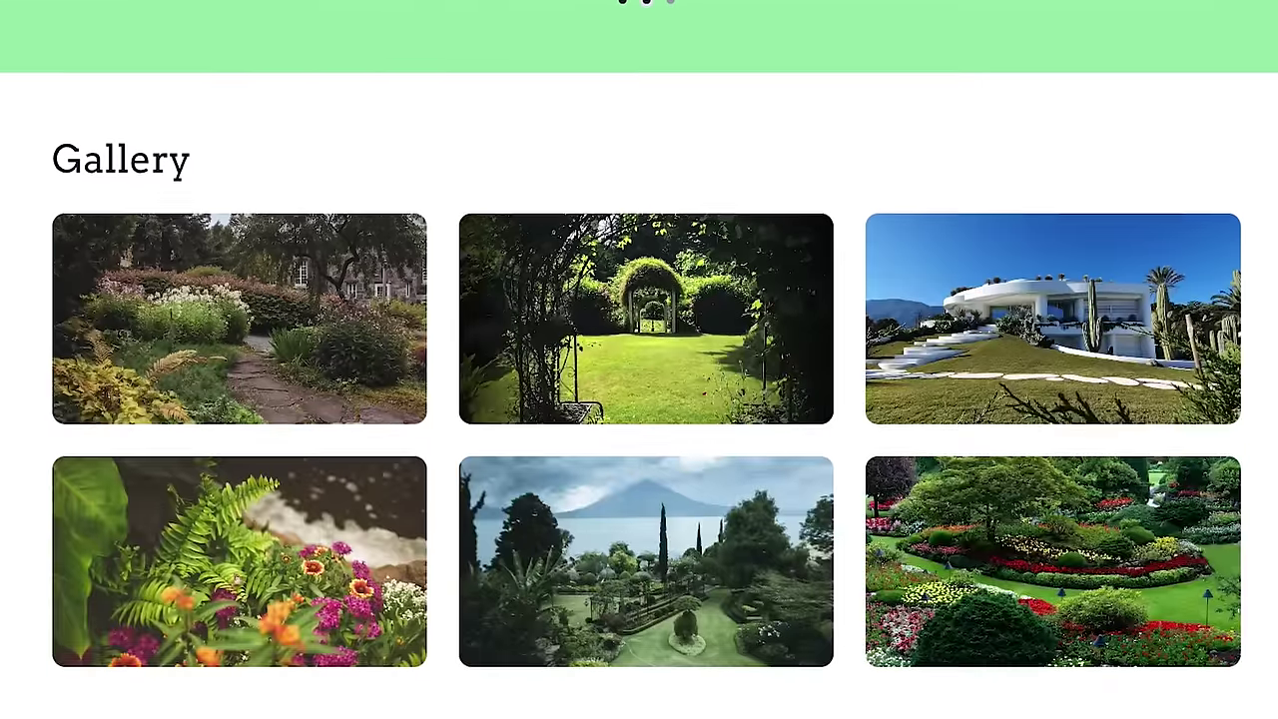
{"action": "scroll", "coordinate": [639, 360], "scroll_direction": "down", "scroll_amount": 10}
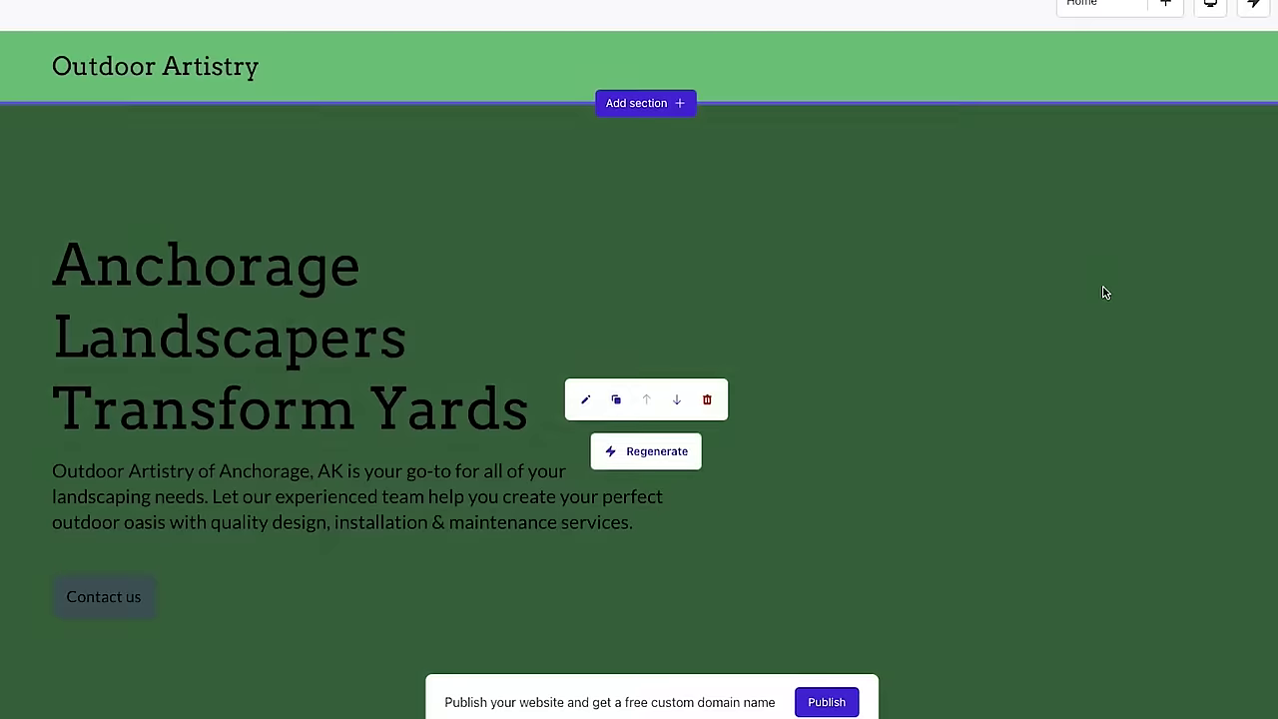
{"action": "scroll", "coordinate": [1164, 328], "scroll_direction": "down", "scroll_amount": 5}
{"action": "scroll", "coordinate": [1195, 153], "scroll_direction": "up", "scroll_amount": 6}
- Regenerate the cactus hero image and the top hero section's content
{"action": "scroll", "coordinate": [966, 456], "scroll_direction": "down", "scroll_amount": 6}
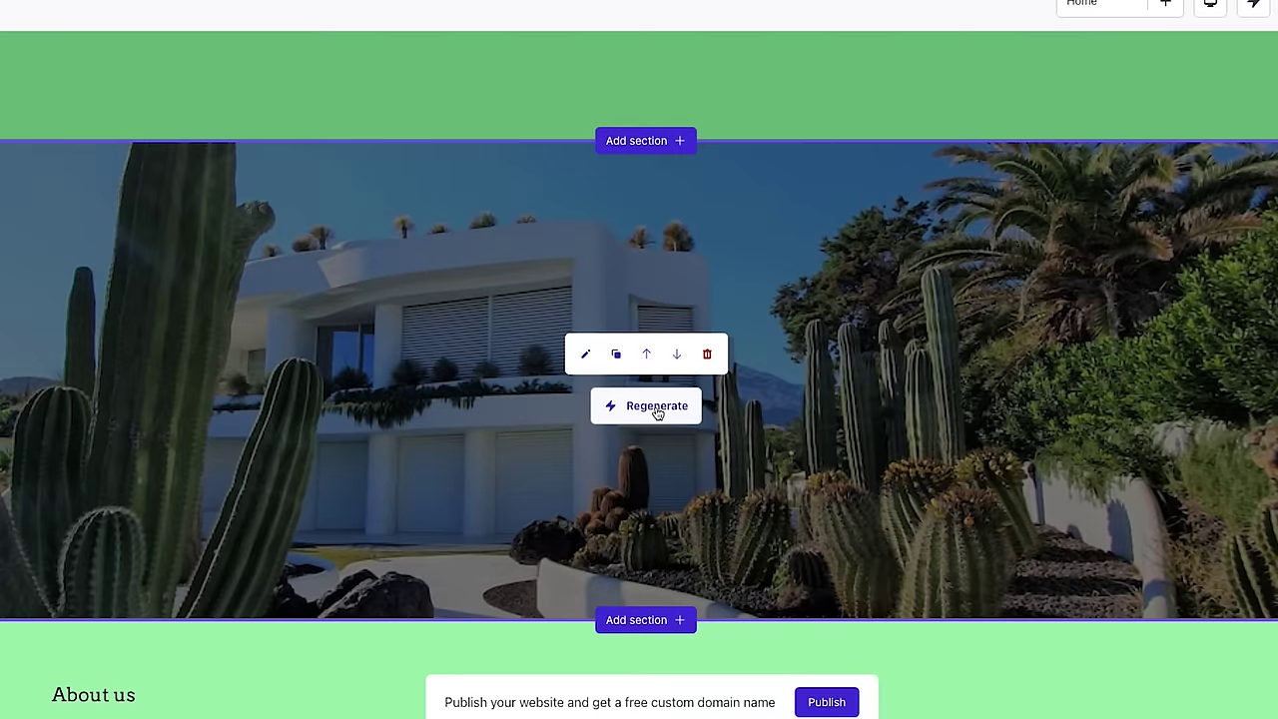
{"action": "left_click", "coordinate": [645, 405]}
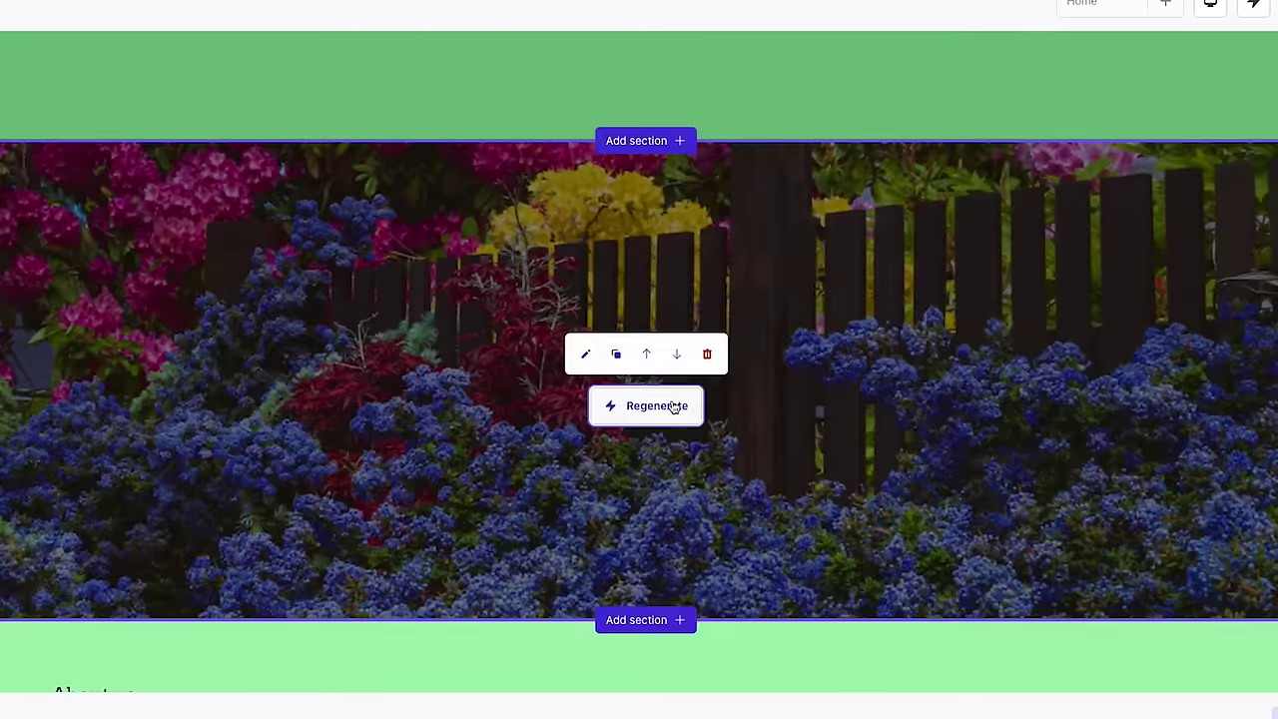
{"action": "scroll", "coordinate": [999, 194], "scroll_direction": "up", "scroll_amount": 5}
{"action": "left_click", "coordinate": [664, 369]}
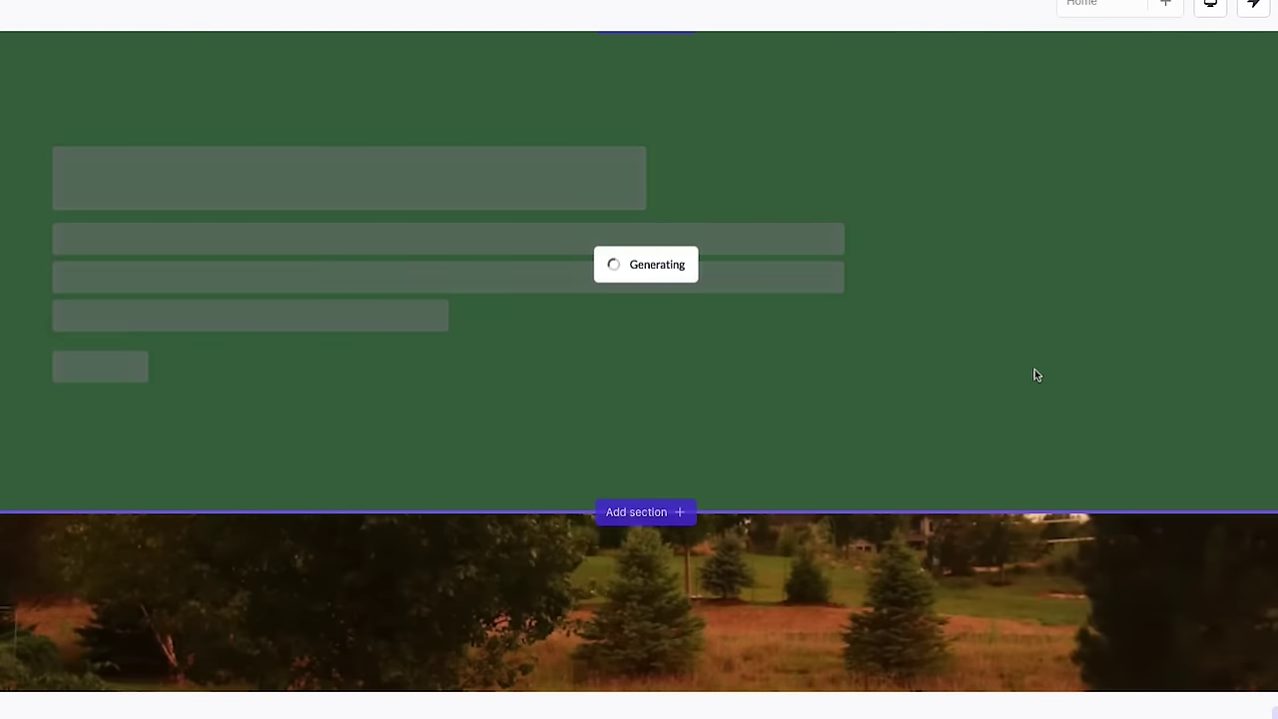
{"action": "scroll", "coordinate": [1034, 374], "scroll_direction": "up", "scroll_amount": 1}
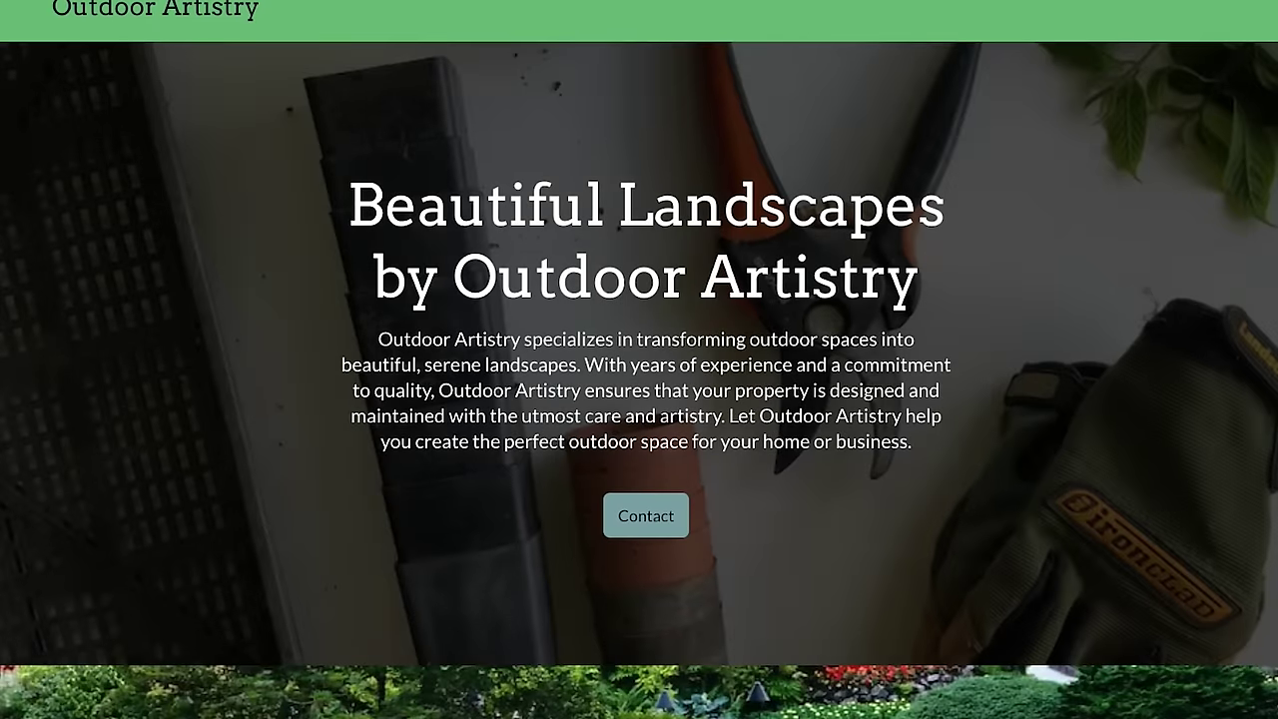
- Replace the intro section's tomato photo with the Unsplash phone-showing-YouTube stock photo
{"action": "scroll", "coordinate": [639, 359], "scroll_direction": "down", "scroll_amount": 10}
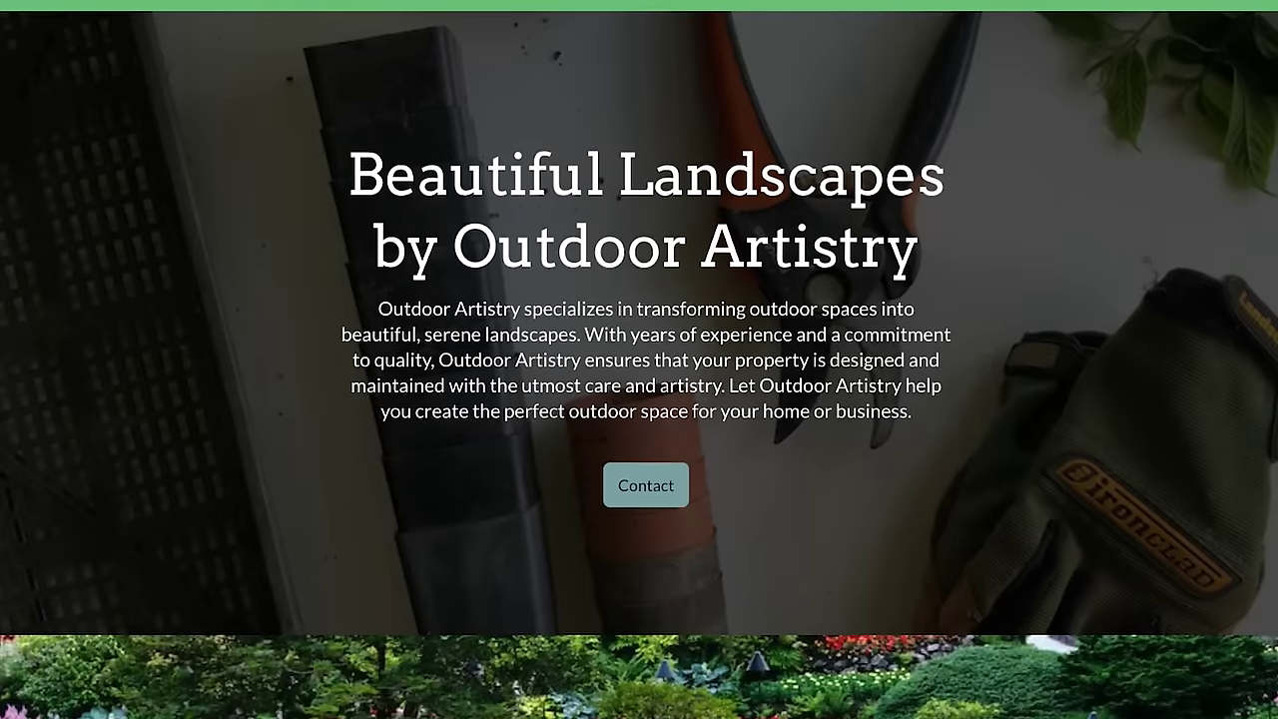
{"action": "scroll", "coordinate": [639, 359], "scroll_direction": "down", "scroll_amount": 10}
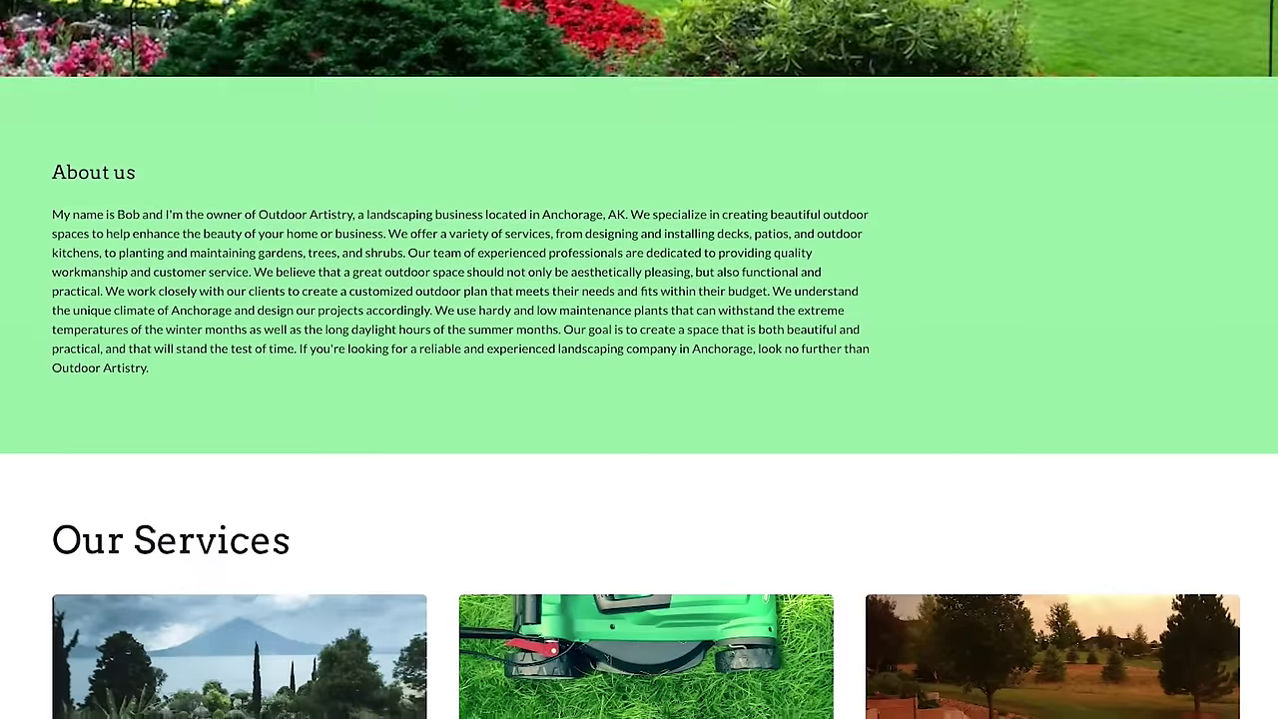
{"action": "scroll", "coordinate": [639, 359], "scroll_direction": "down", "scroll_amount": 5}
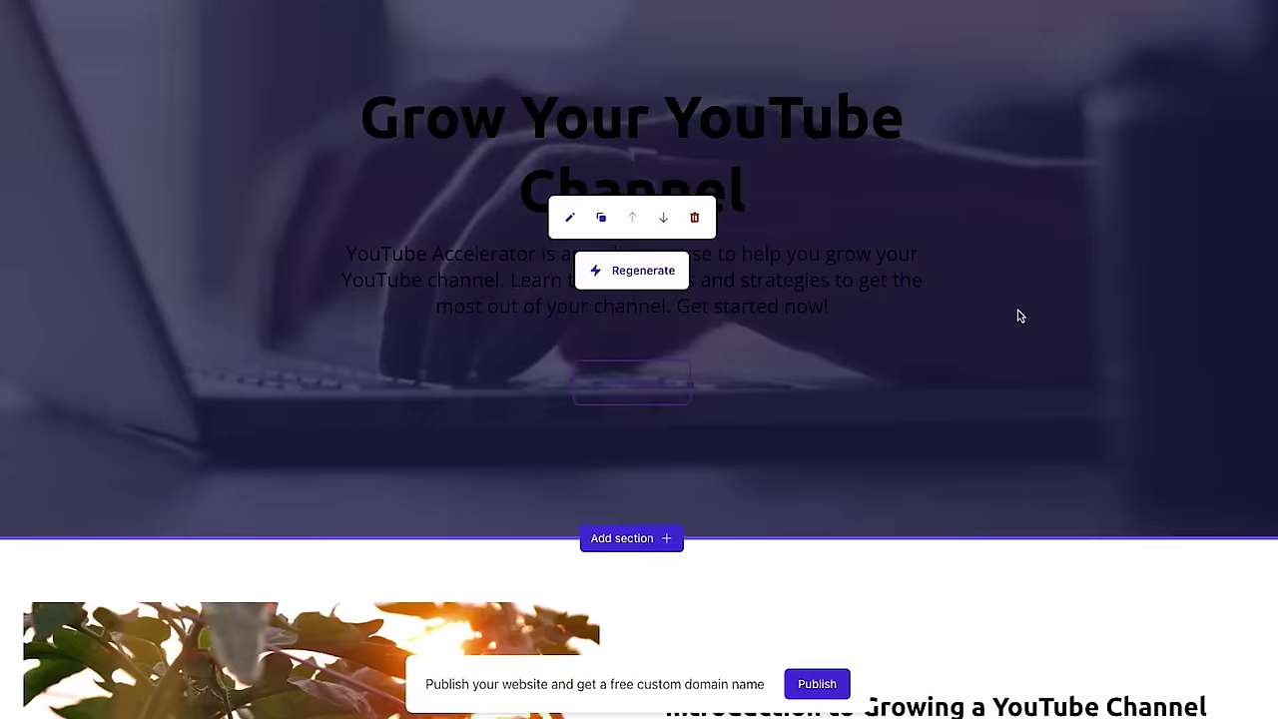
{"action": "scroll", "coordinate": [1019, 316], "scroll_direction": "down", "scroll_amount": 5}
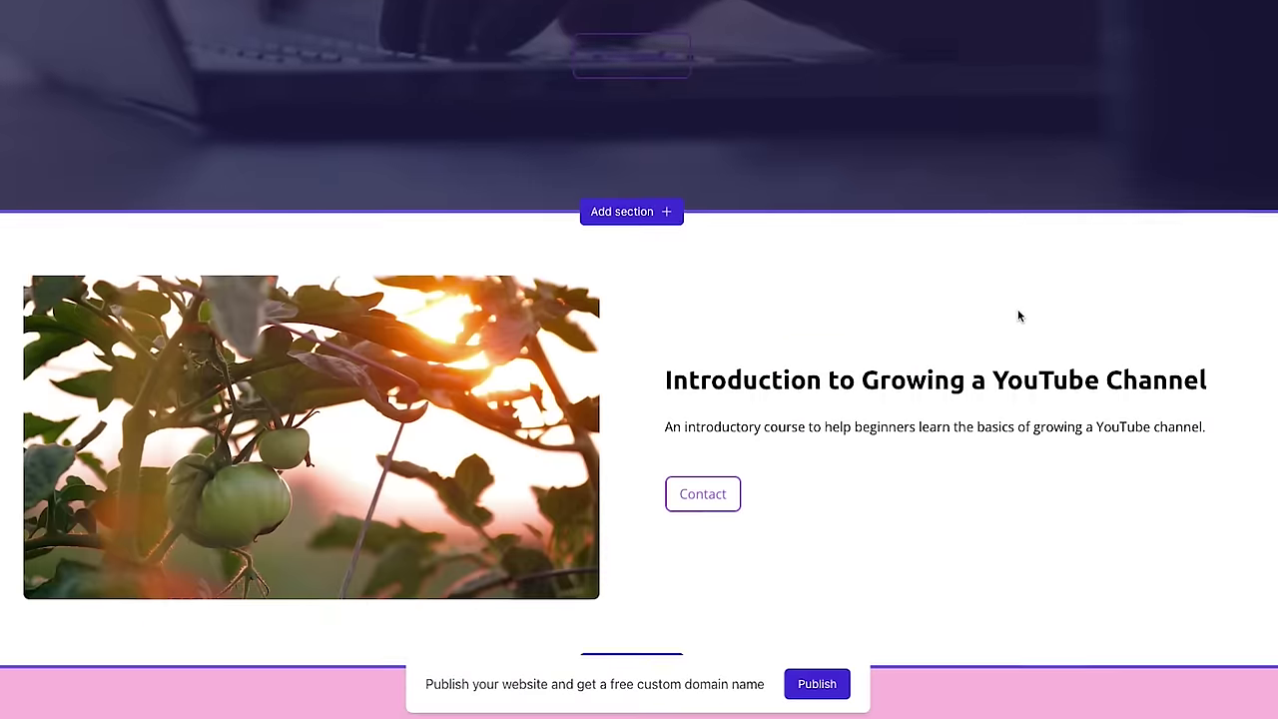
{"action": "scroll", "coordinate": [1014, 313], "scroll_direction": "down", "scroll_amount": 6}
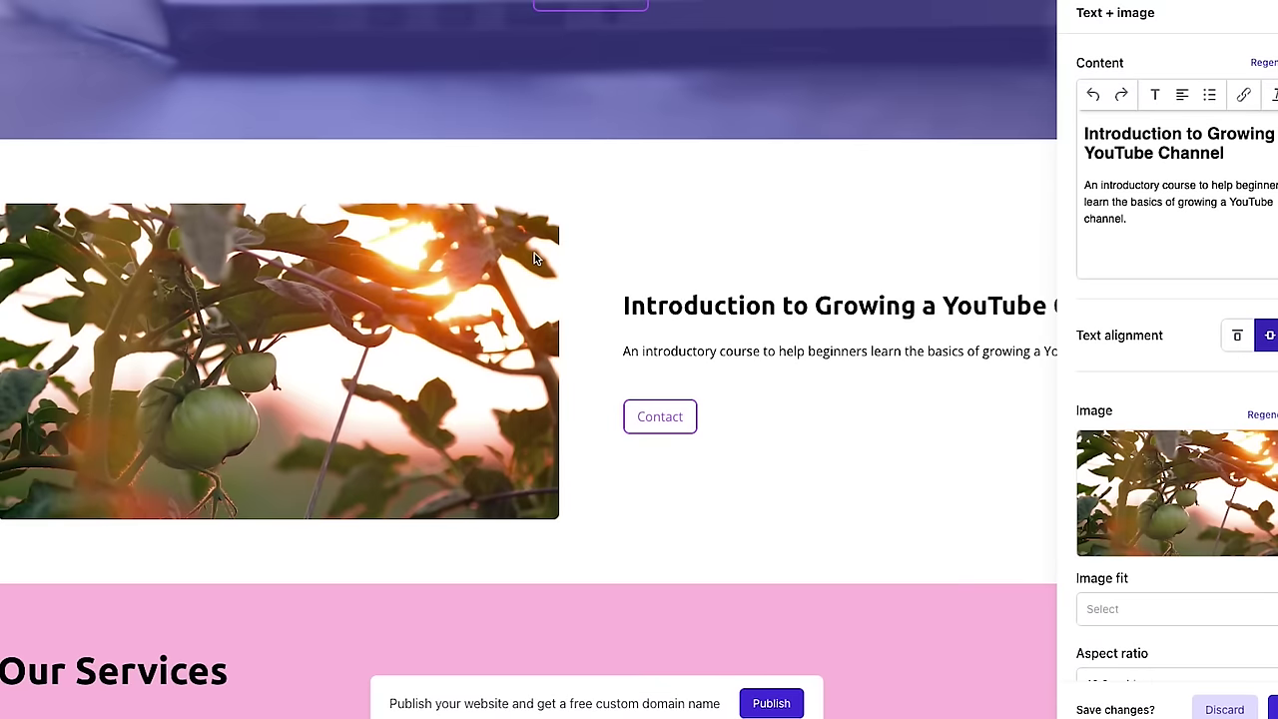
{"action": "left_click", "coordinate": [1108, 536]}
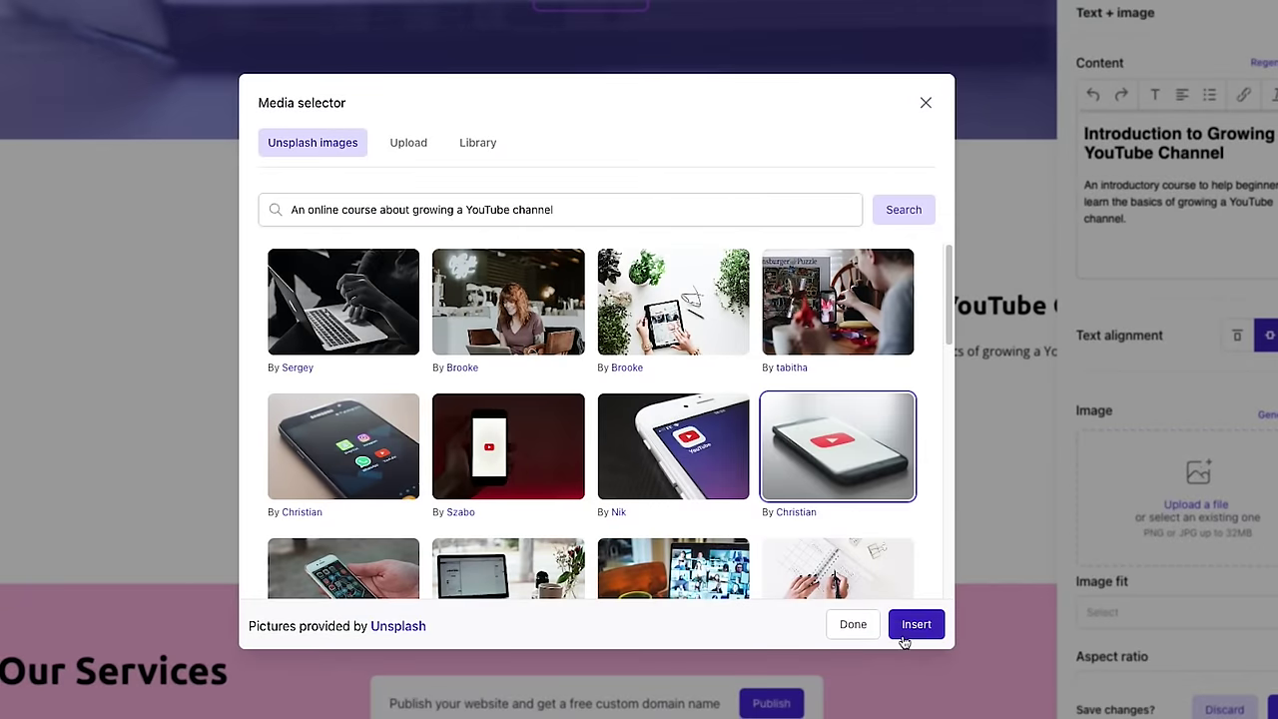
{"action": "left_click", "coordinate": [916, 625]}
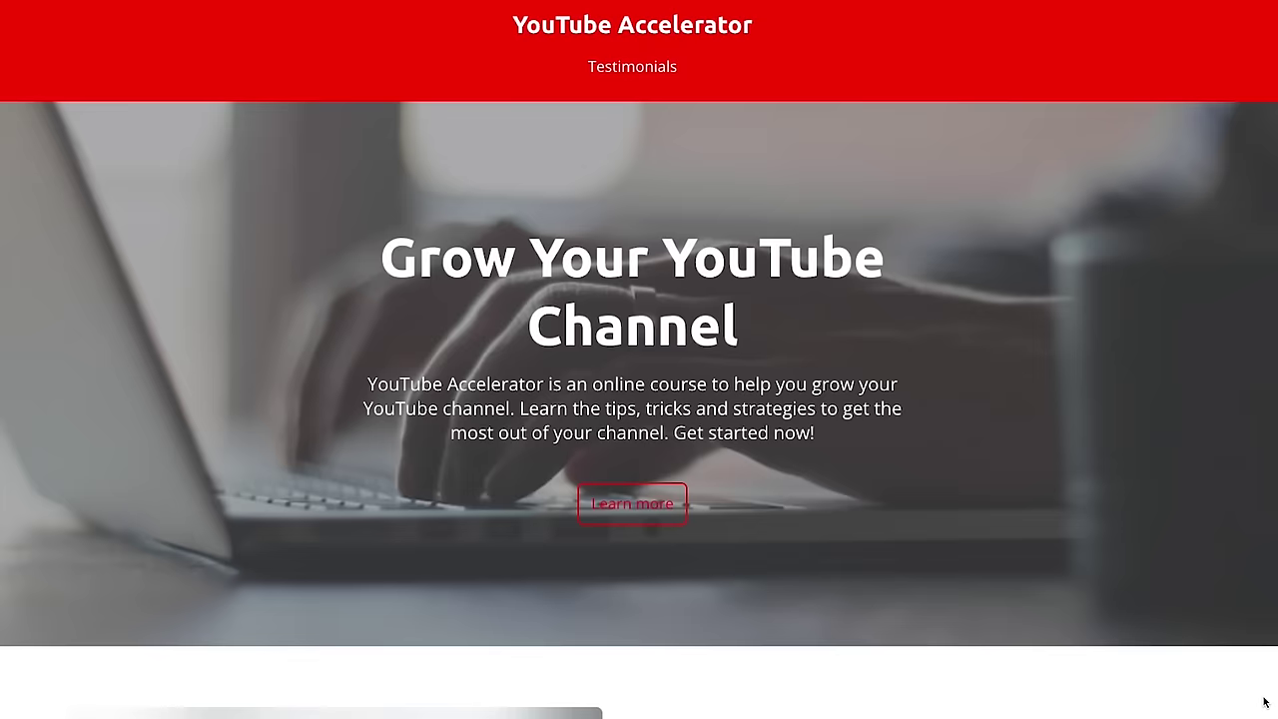
{"action": "scroll", "coordinate": [1264, 702], "scroll_direction": "down", "scroll_amount": 2}
{"action": "scroll", "coordinate": [1264, 702], "scroll_direction": "down", "scroll_amount": 10}
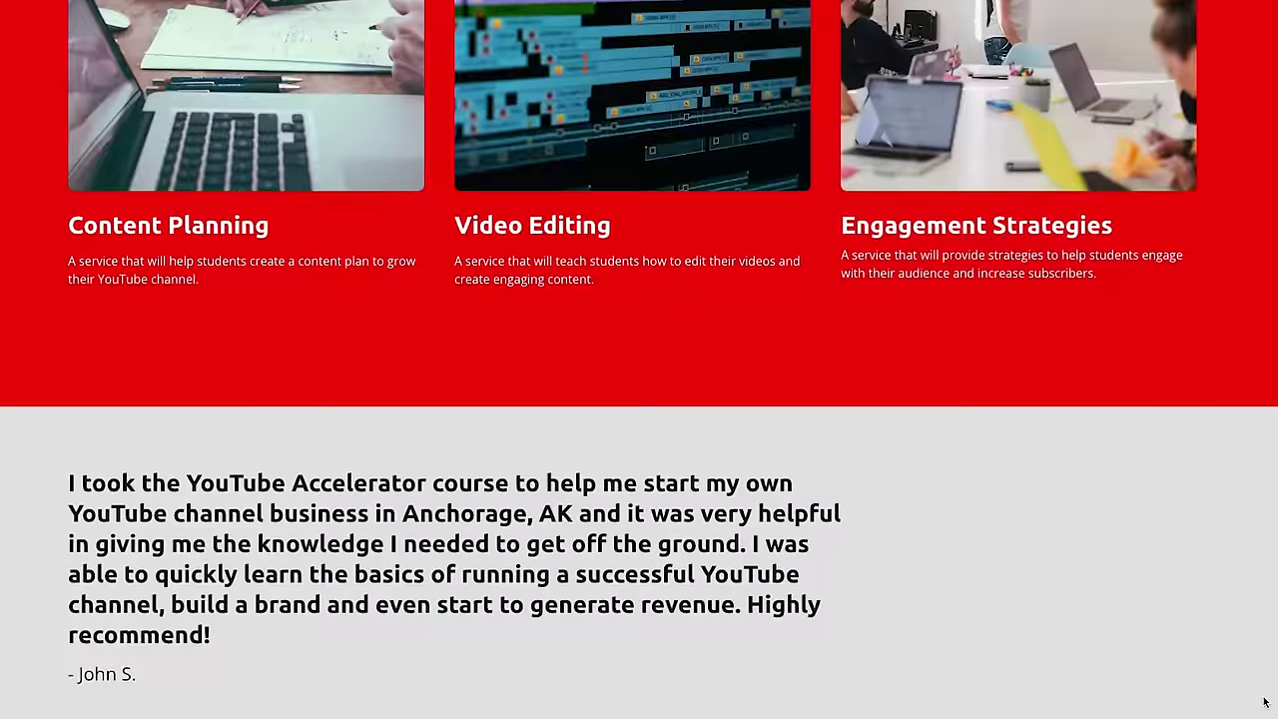
{"action": "scroll", "coordinate": [1264, 701], "scroll_direction": "down", "scroll_amount": 10}
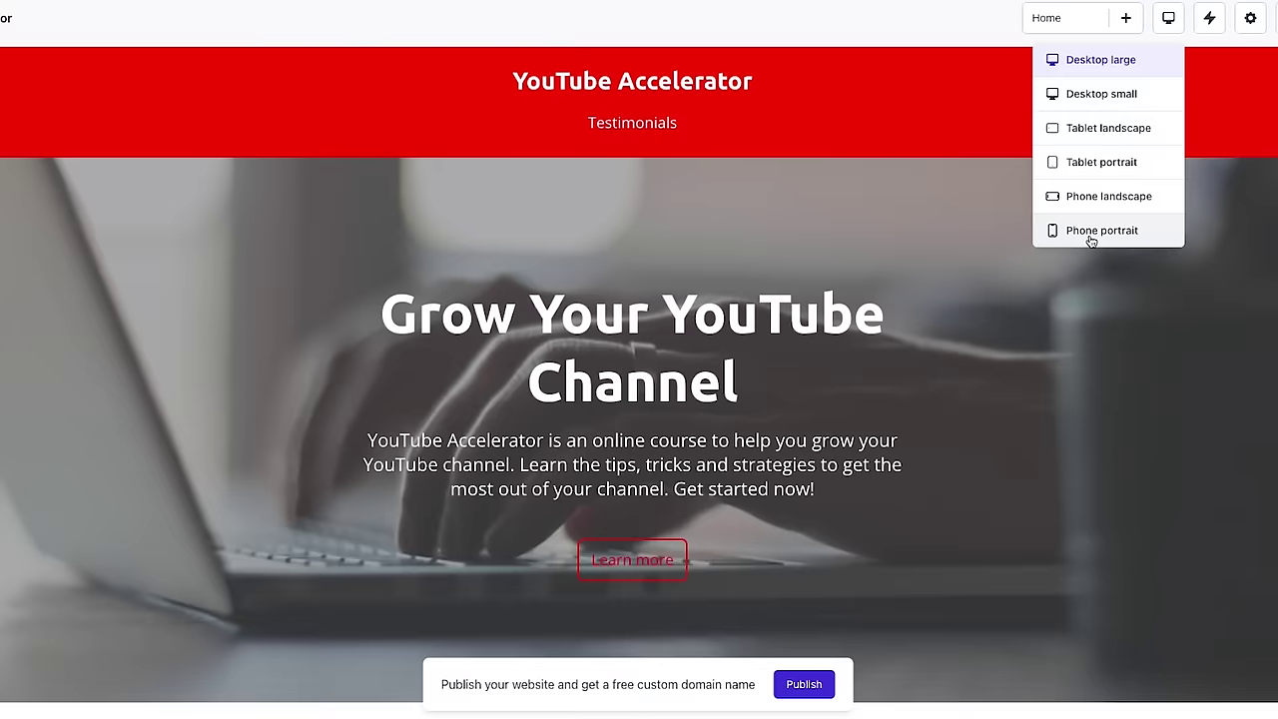
{"action": "left_click", "coordinate": [1101, 231]}
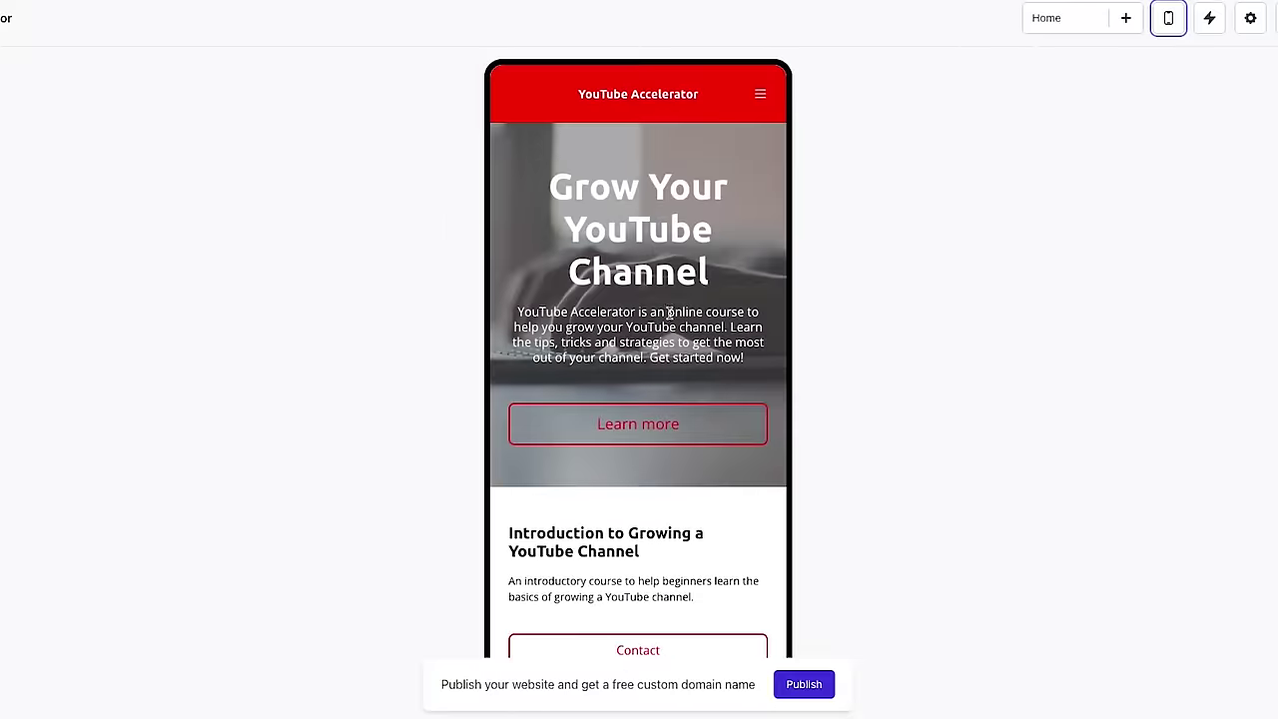
- Preview the site at tablet portrait size, then open the Testimonials page
{"action": "scroll", "coordinate": [663, 315], "scroll_direction": "down", "scroll_amount": 10}
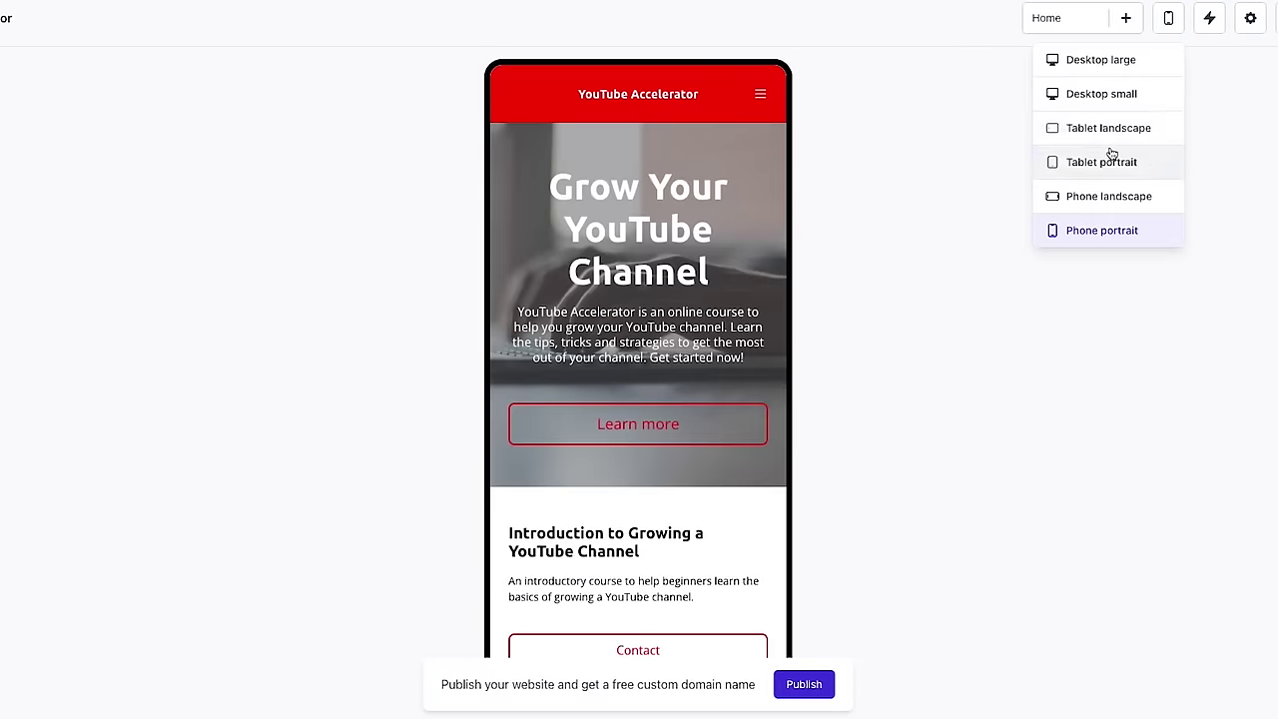
{"action": "left_click", "coordinate": [1111, 157]}
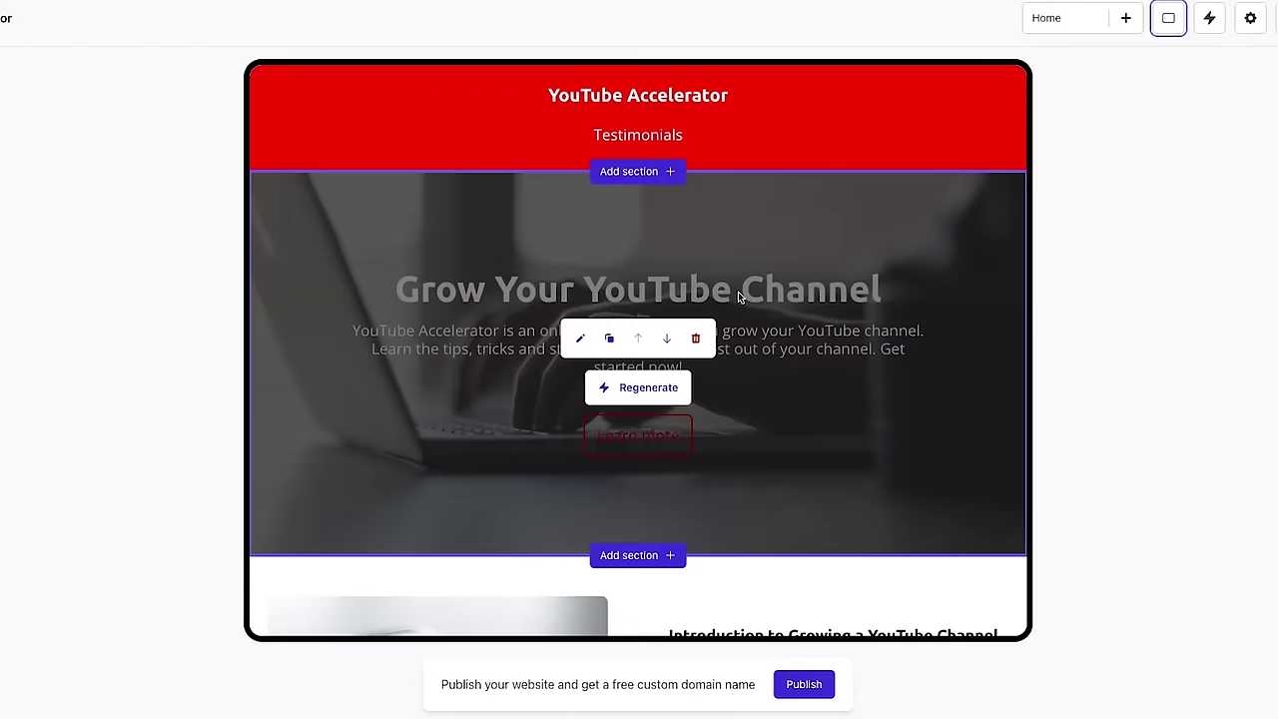
{"action": "scroll", "coordinate": [738, 292], "scroll_direction": "down", "scroll_amount": 10}
{"action": "scroll", "coordinate": [864, 290], "scroll_direction": "up", "scroll_amount": 15}
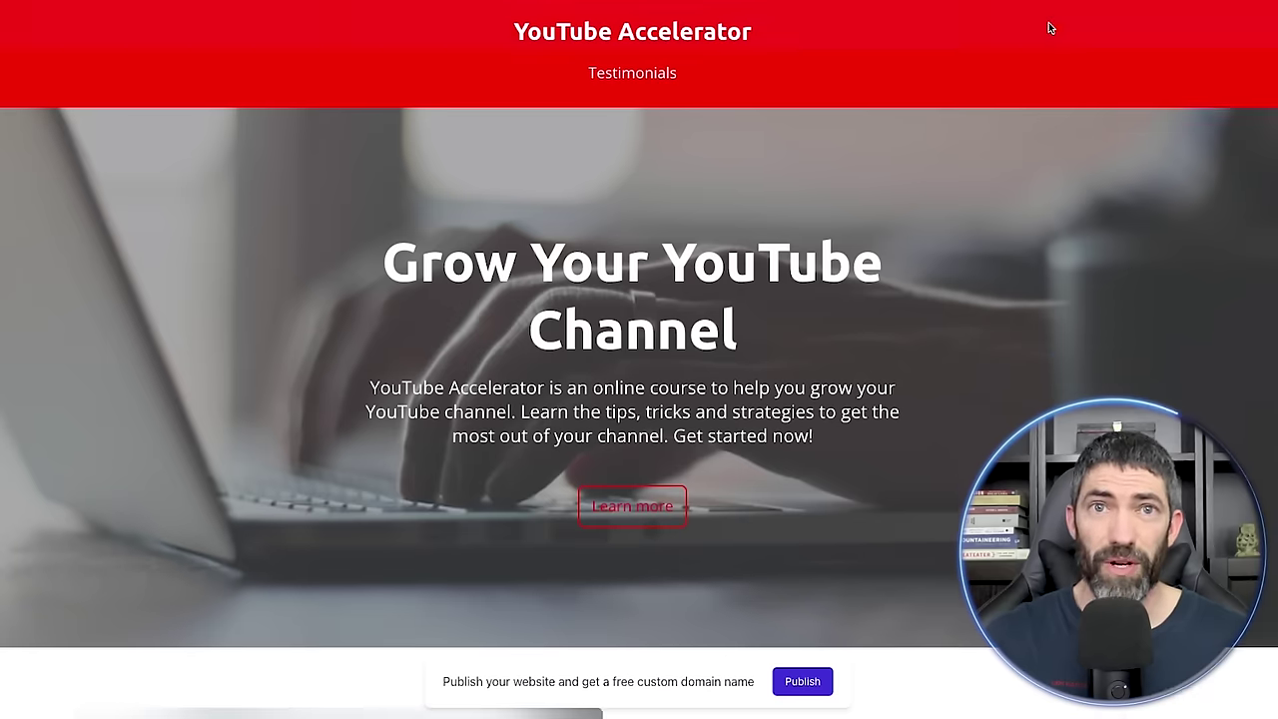
{"action": "left_click", "coordinate": [1116, 110]}
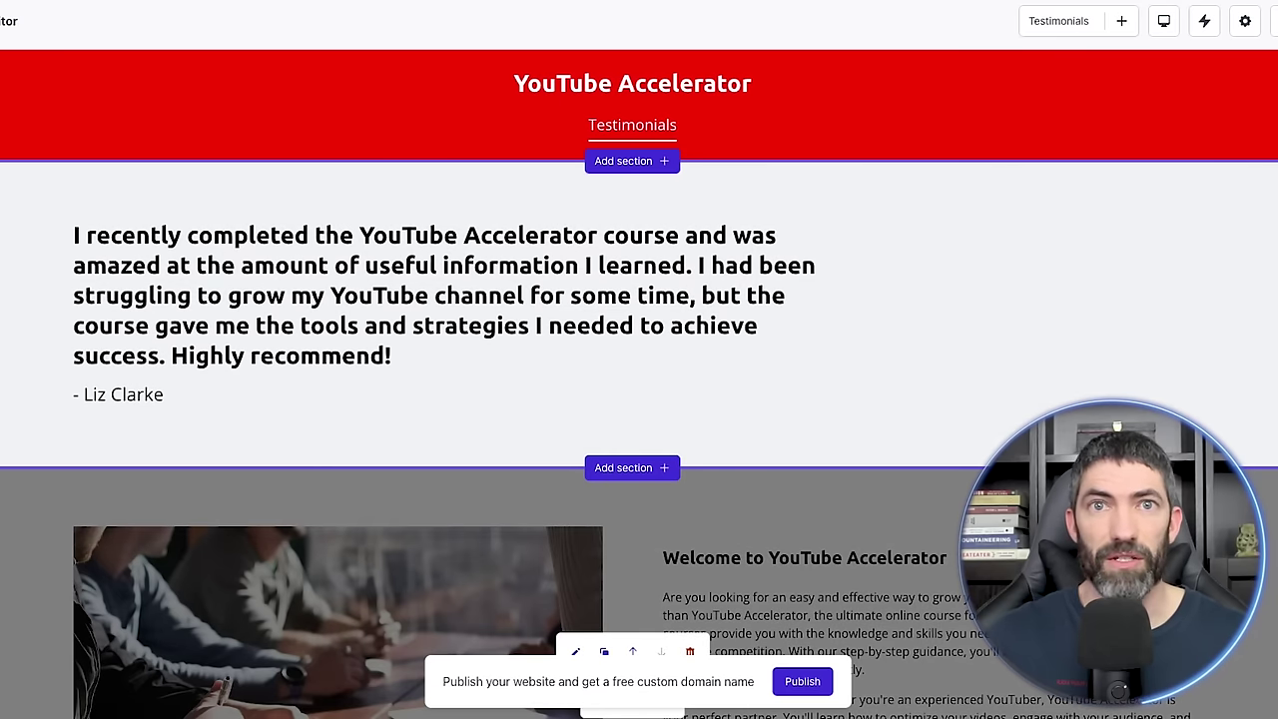
{"action": "scroll", "coordinate": [639, 449], "scroll_direction": "down", "scroll_amount": 3}
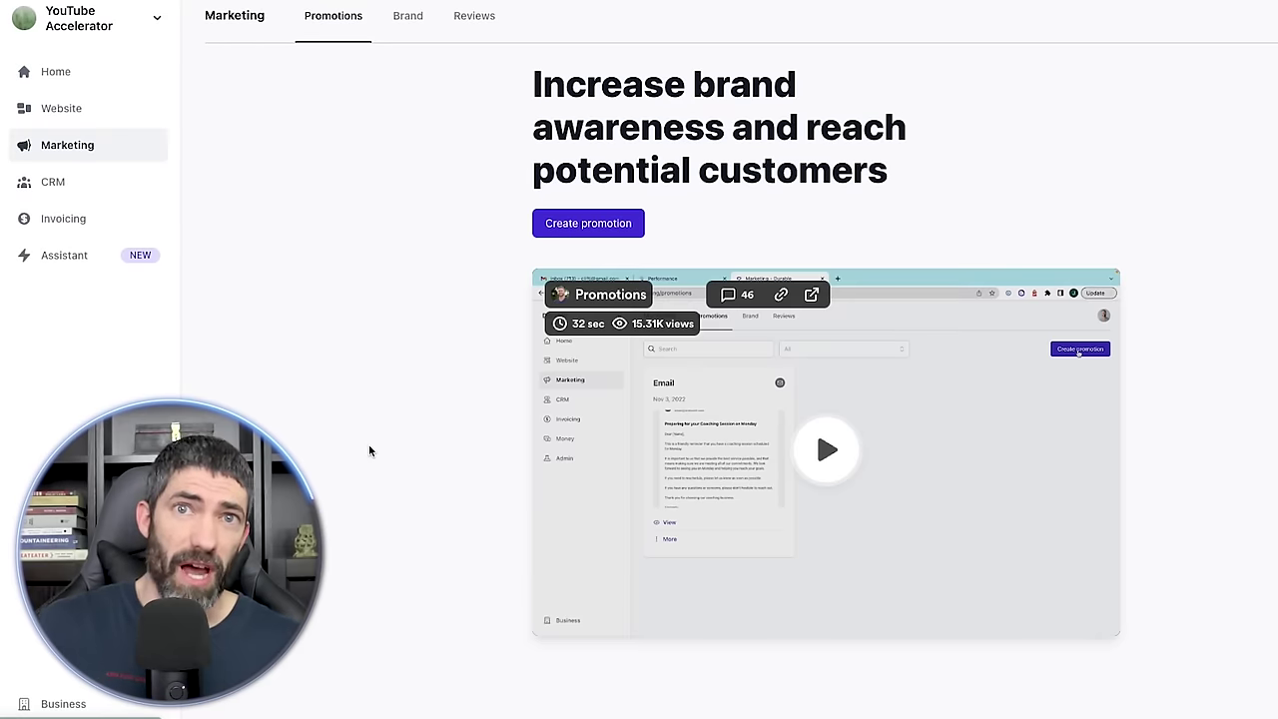
- Start a Google Ad promotion, save invoice #018 for a chosen contact, and generate a marketing strategy
{"action": "left_click", "coordinate": [563, 225]}
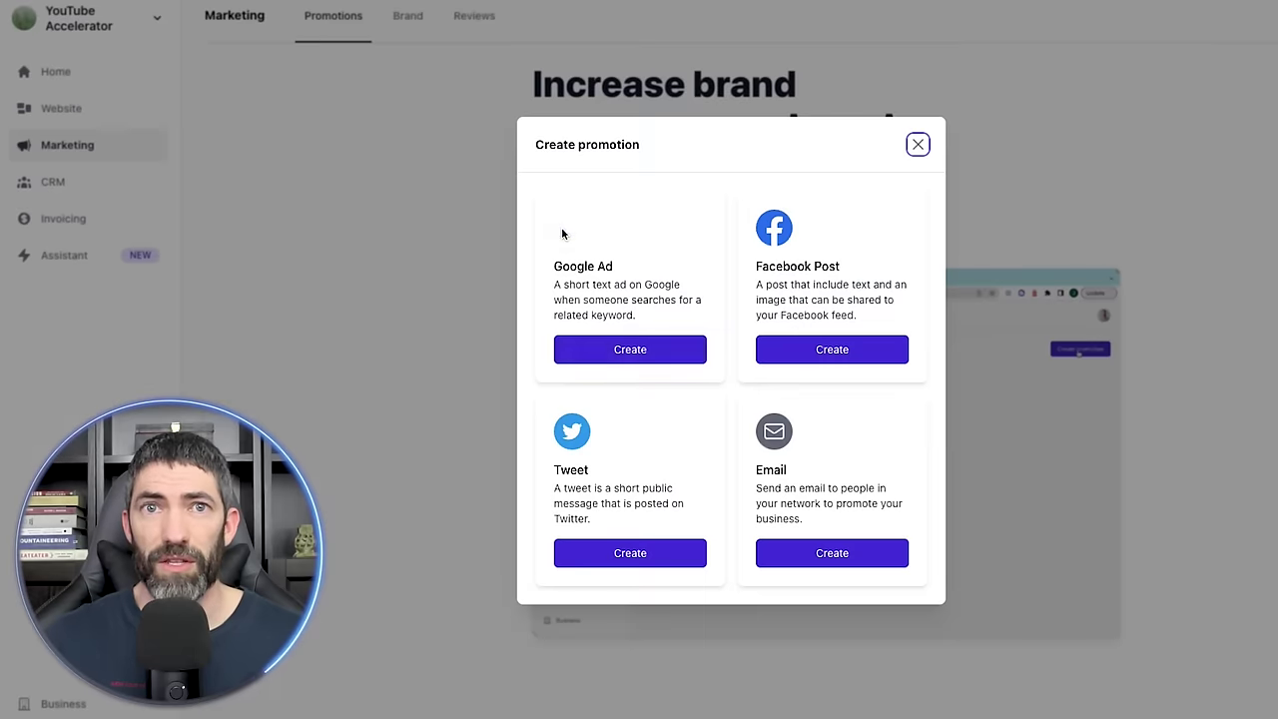
{"action": "left_click", "coordinate": [618, 352]}
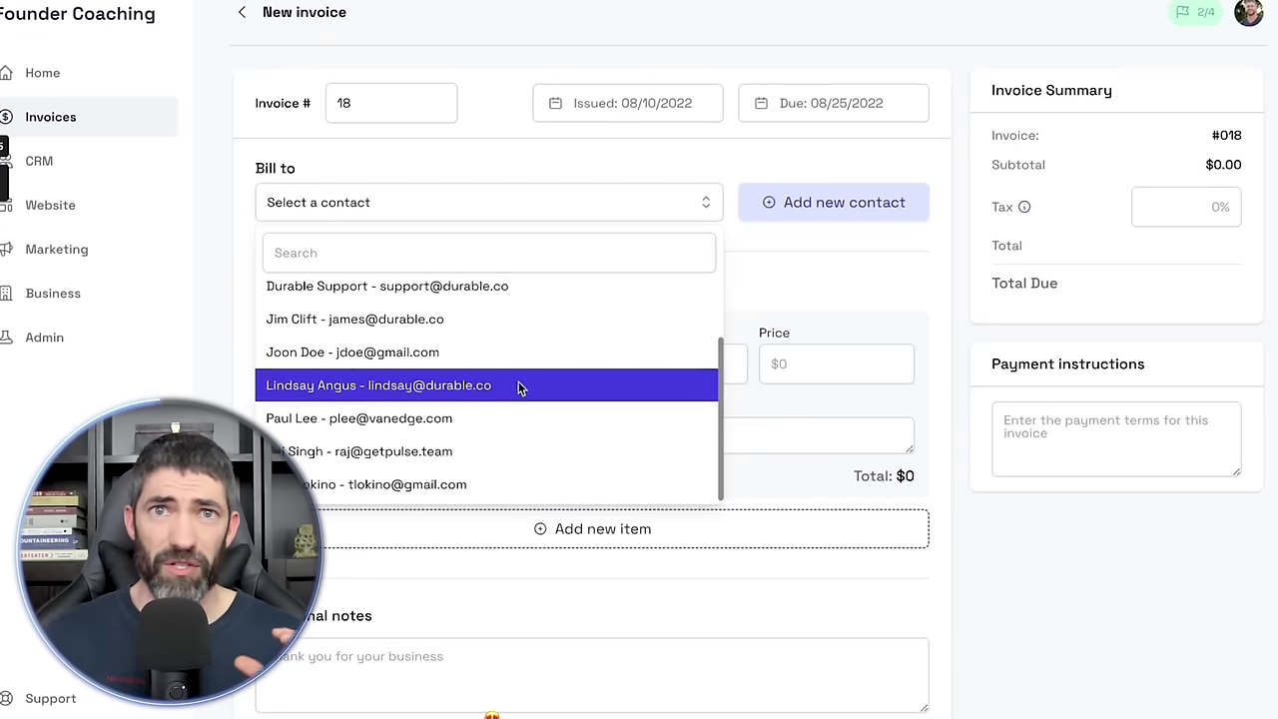
{"action": "left_click", "coordinate": [512, 365]}
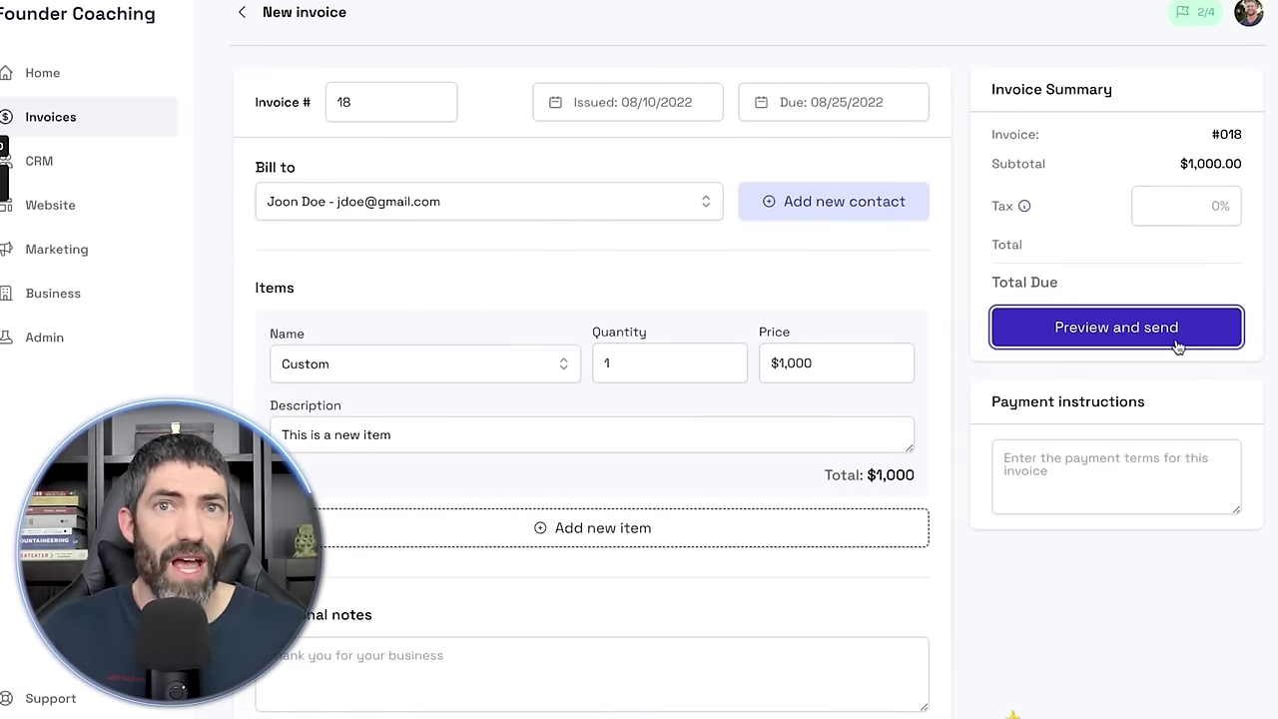
{"action": "left_click", "coordinate": [1179, 344]}
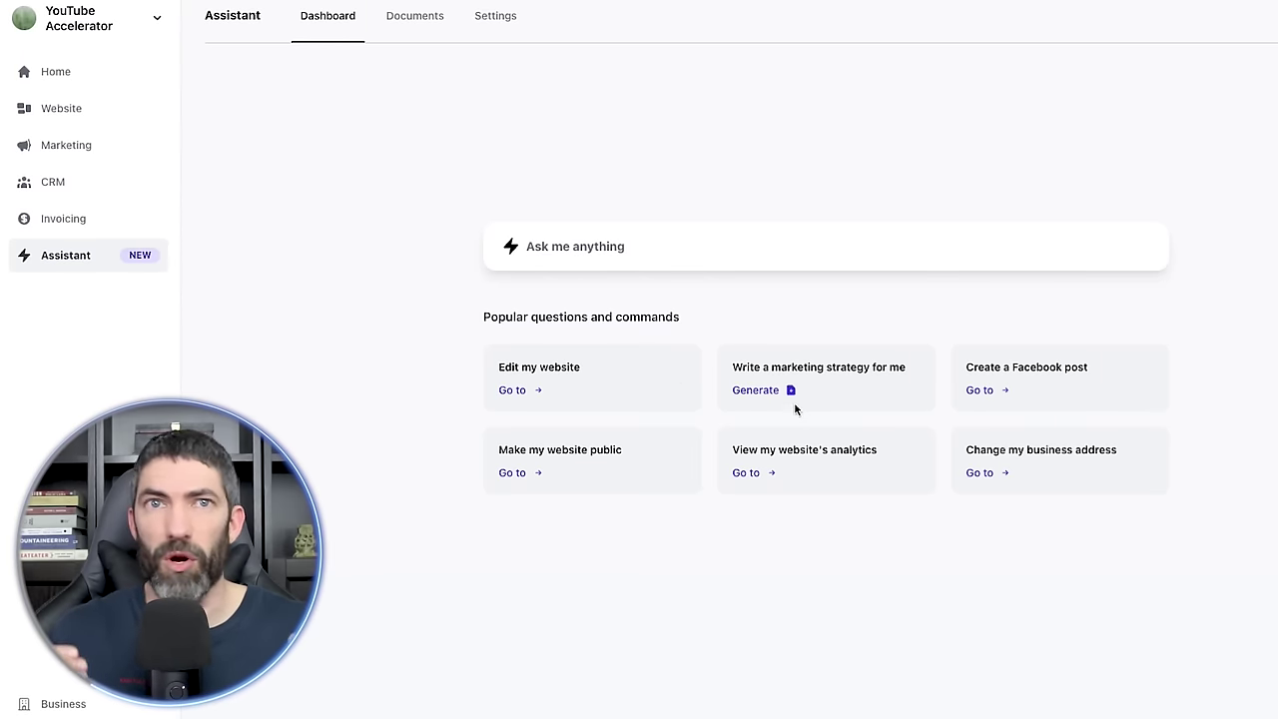
{"action": "left_click", "coordinate": [764, 390]}
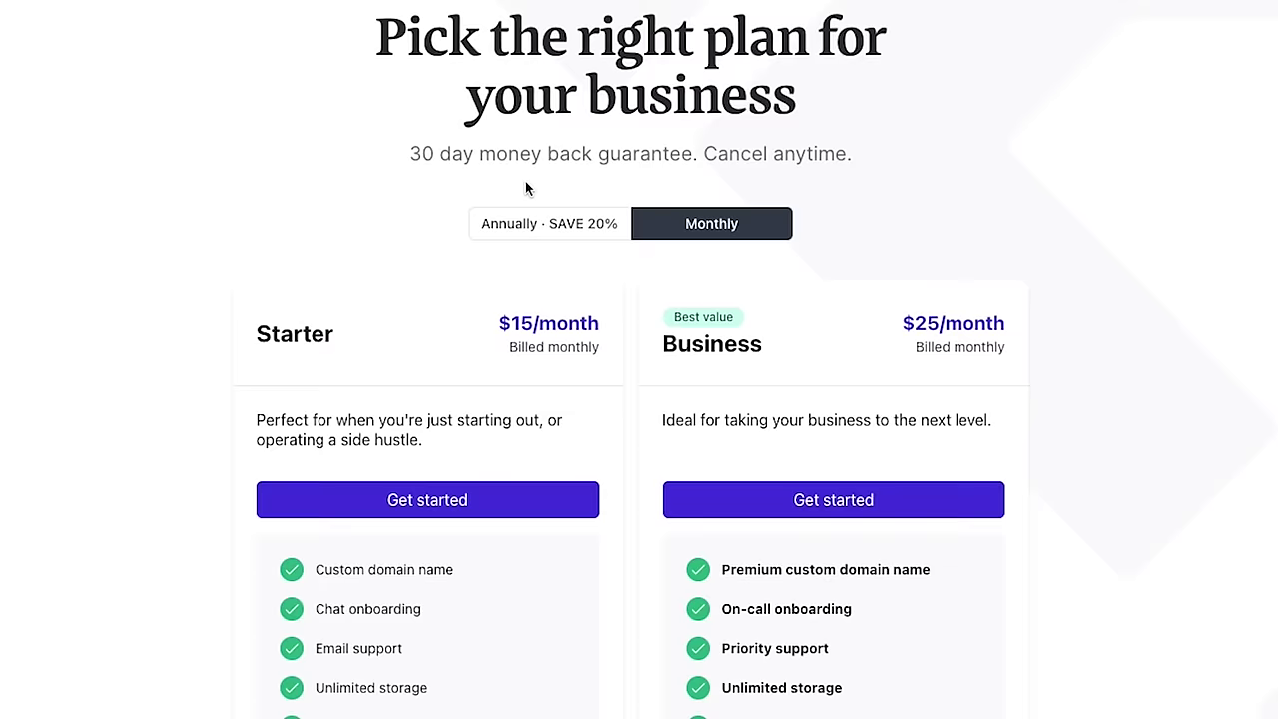
- Toggle annual billing so Starter shows $12/month and Business $20/month
{"action": "left_click", "coordinate": [540, 234]}
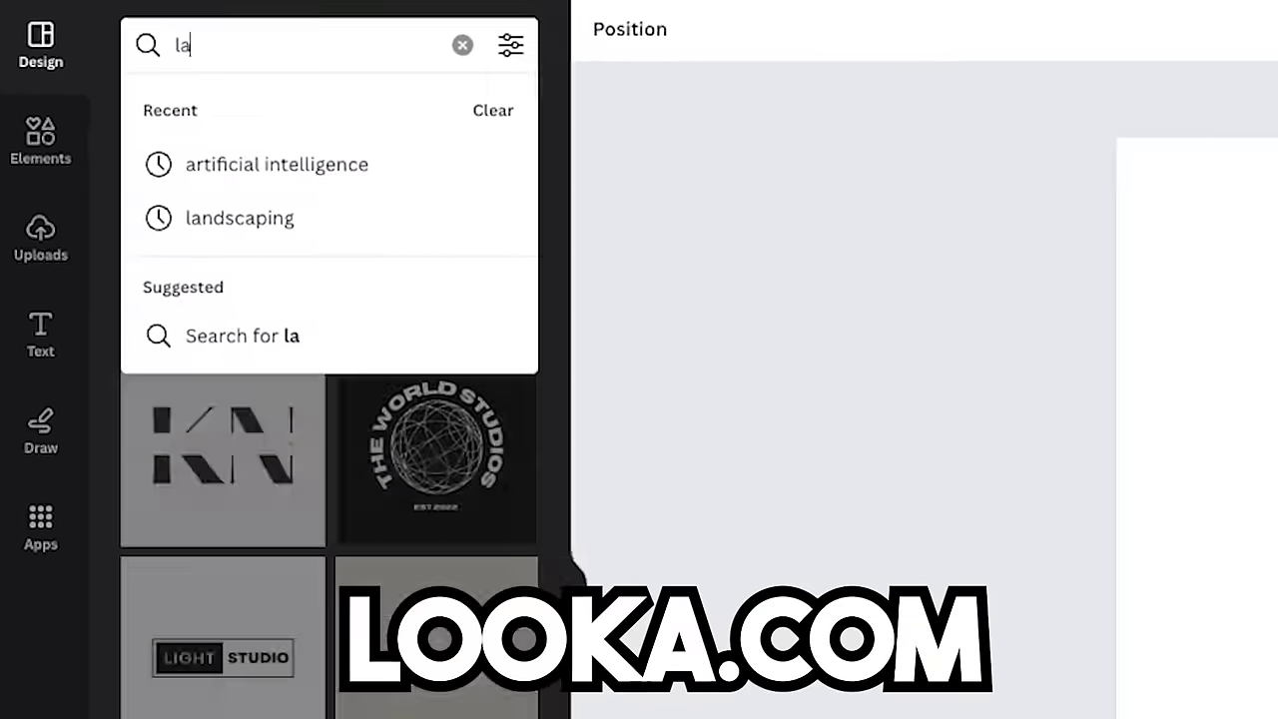
- Search Canva's templates for 'landscaping'
{"action": "type", "text": "ndscaping"}
{"action": "key", "text": "Return"}
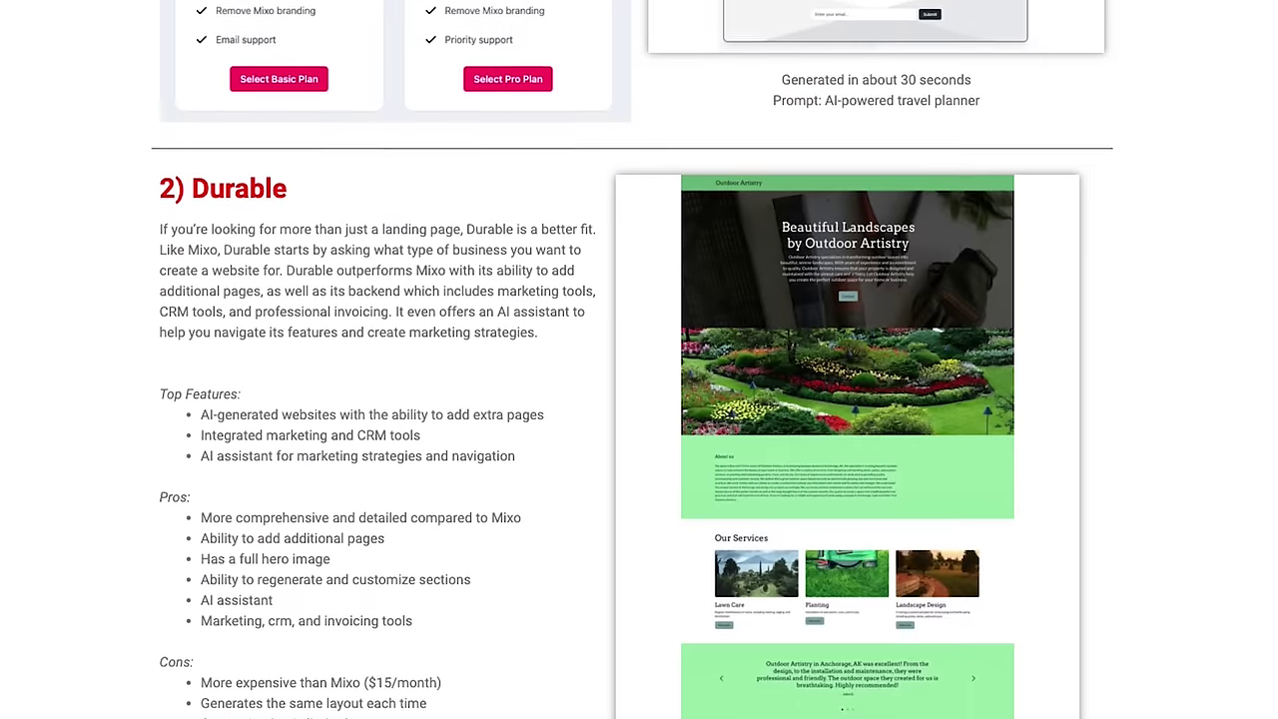
{"action": "scroll", "coordinate": [639, 359], "scroll_direction": "down", "scroll_amount": 6}
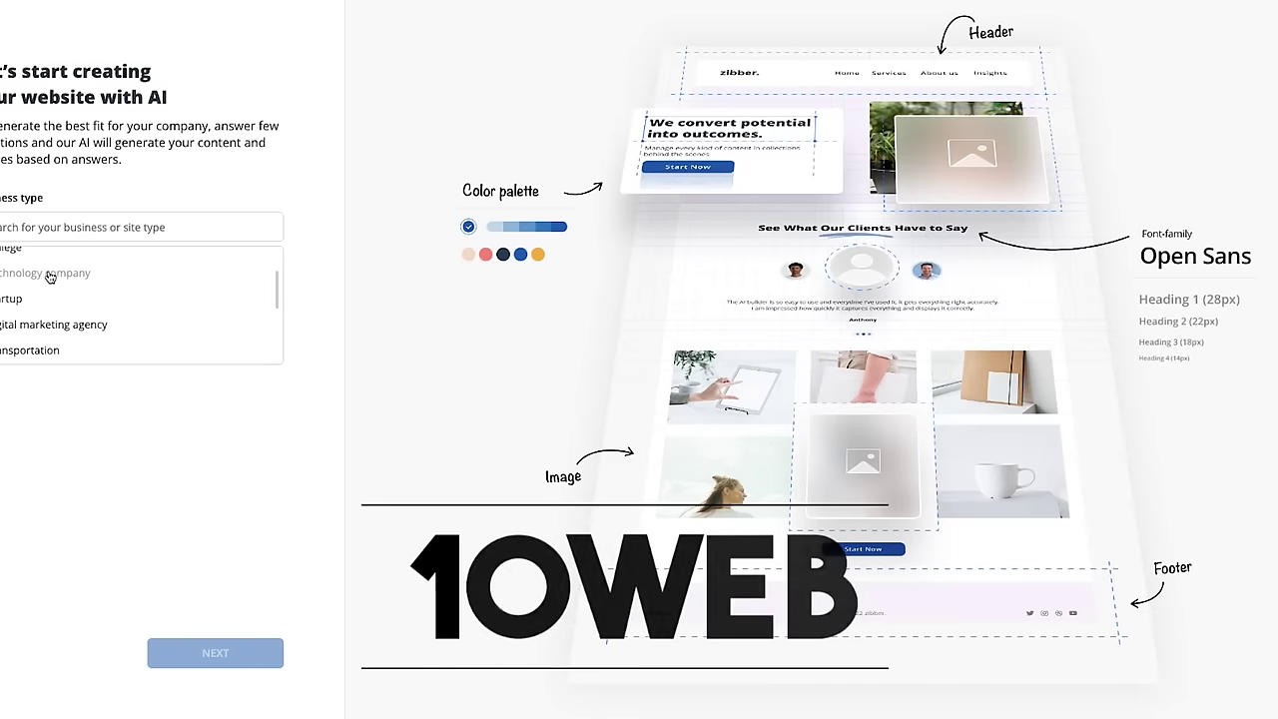
- Choose Technology company as the business type and pick the third website template
{"action": "left_click", "coordinate": [50, 277]}
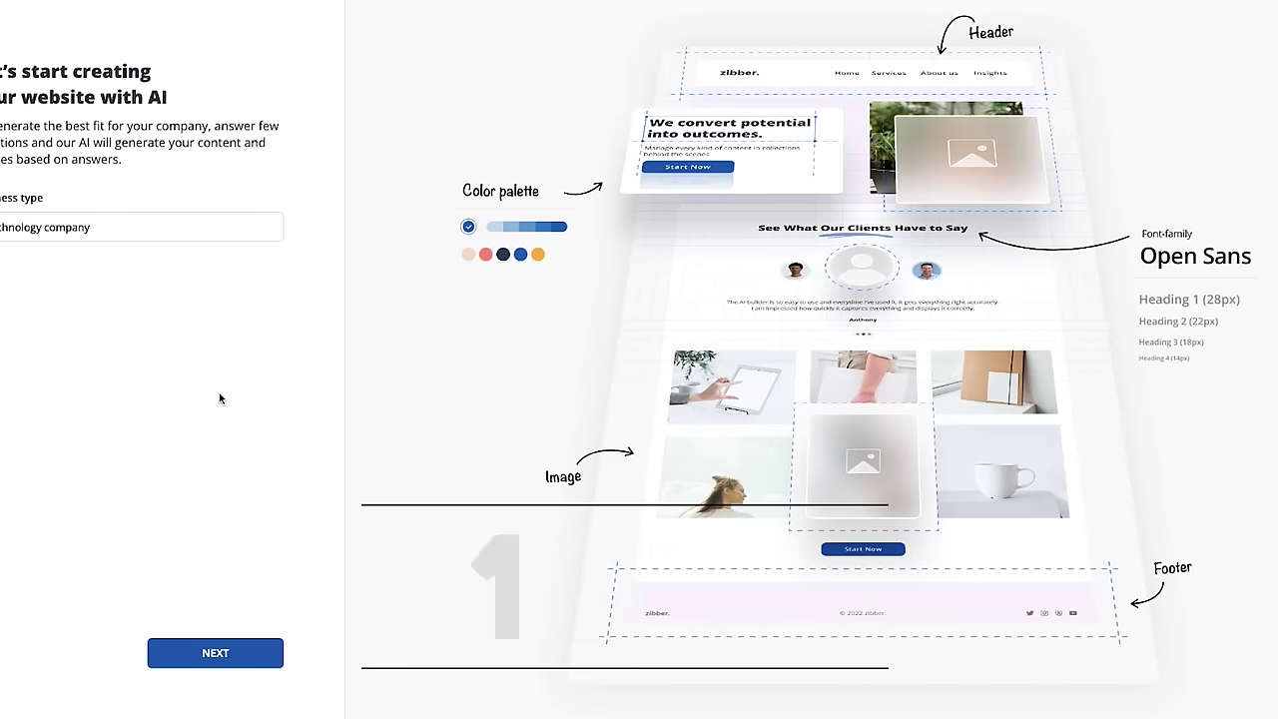
{"action": "left_click", "coordinate": [215, 653]}
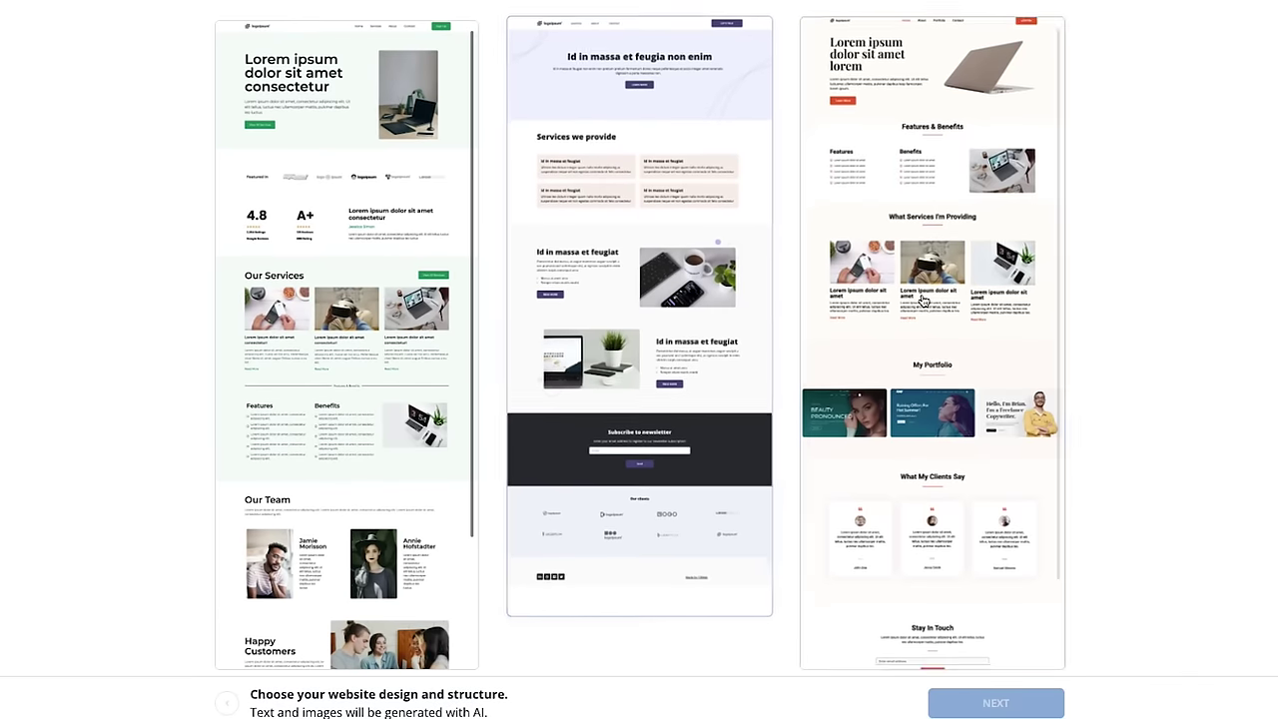
{"action": "left_click", "coordinate": [1005, 639]}
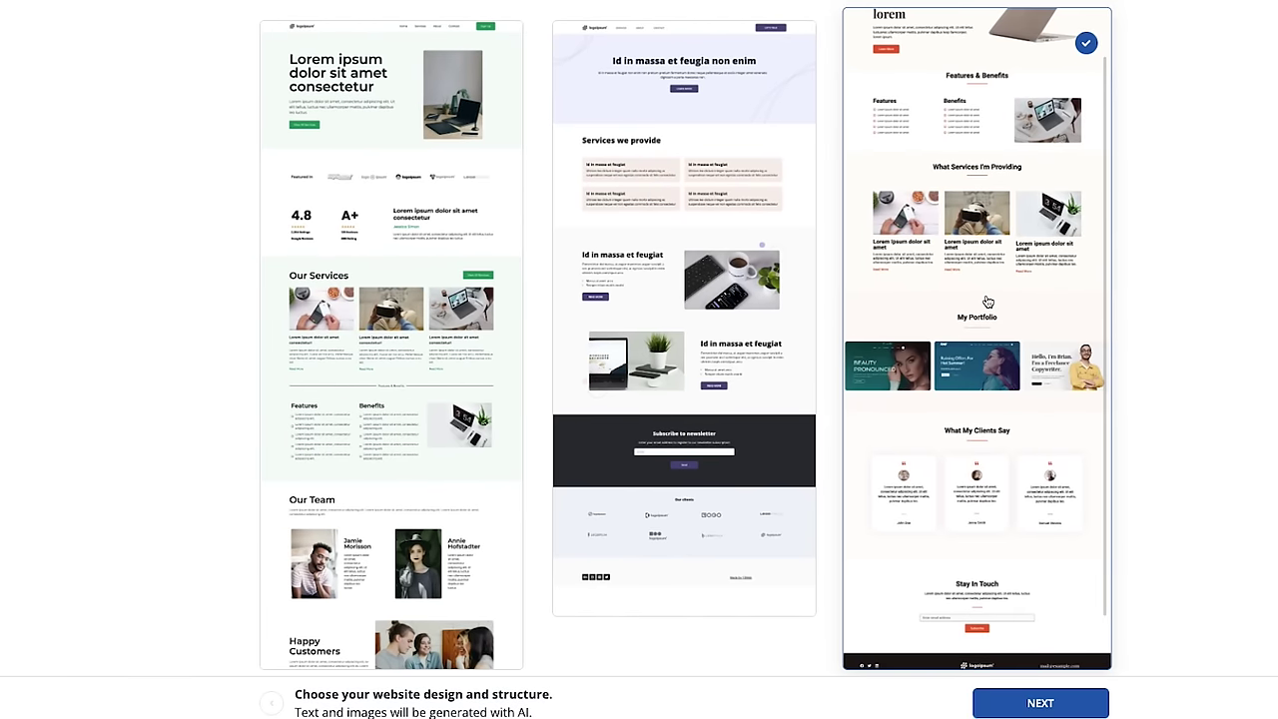
{"action": "left_click", "coordinate": [1073, 711]}
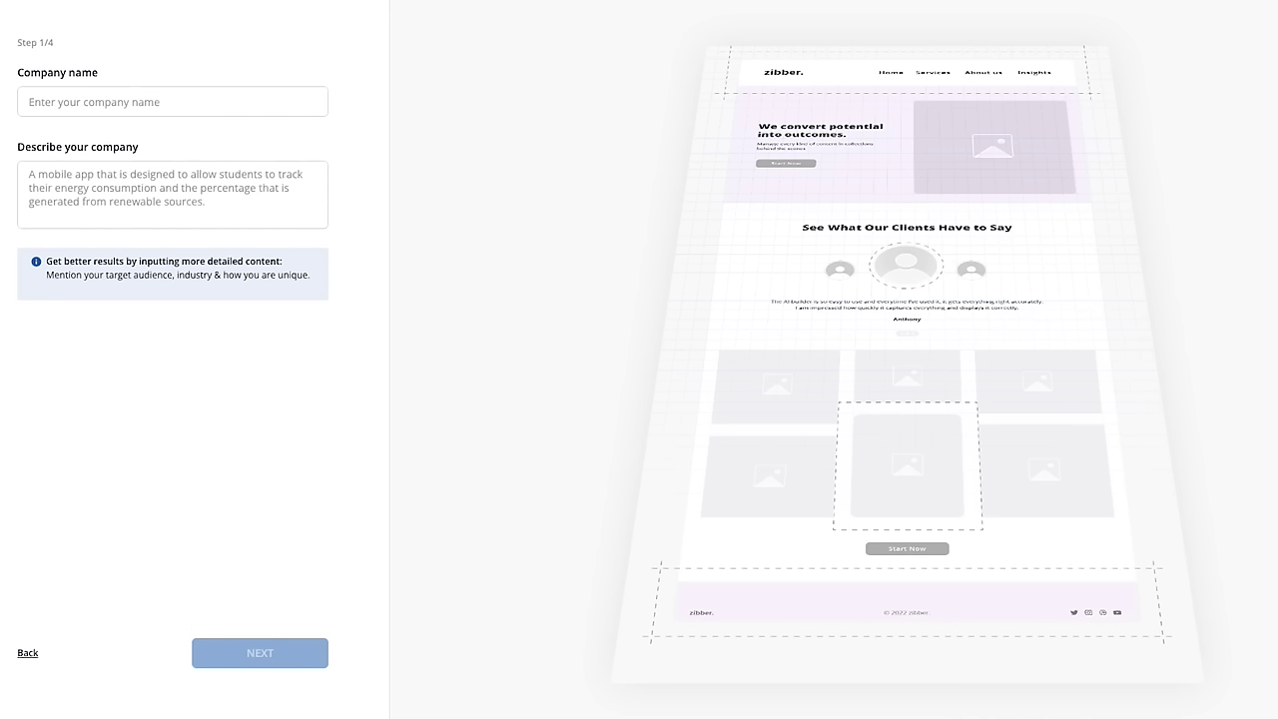
- Enter the company name AI Toolverse with a pasted description, fill the services, and generate the site
{"action": "left_click", "coordinate": [173, 101]}
{"action": "type", "text": "AI Toolverse"}
{"action": "key", "text": "Tab"}
{"action": "key", "text": "ctrl+v"}
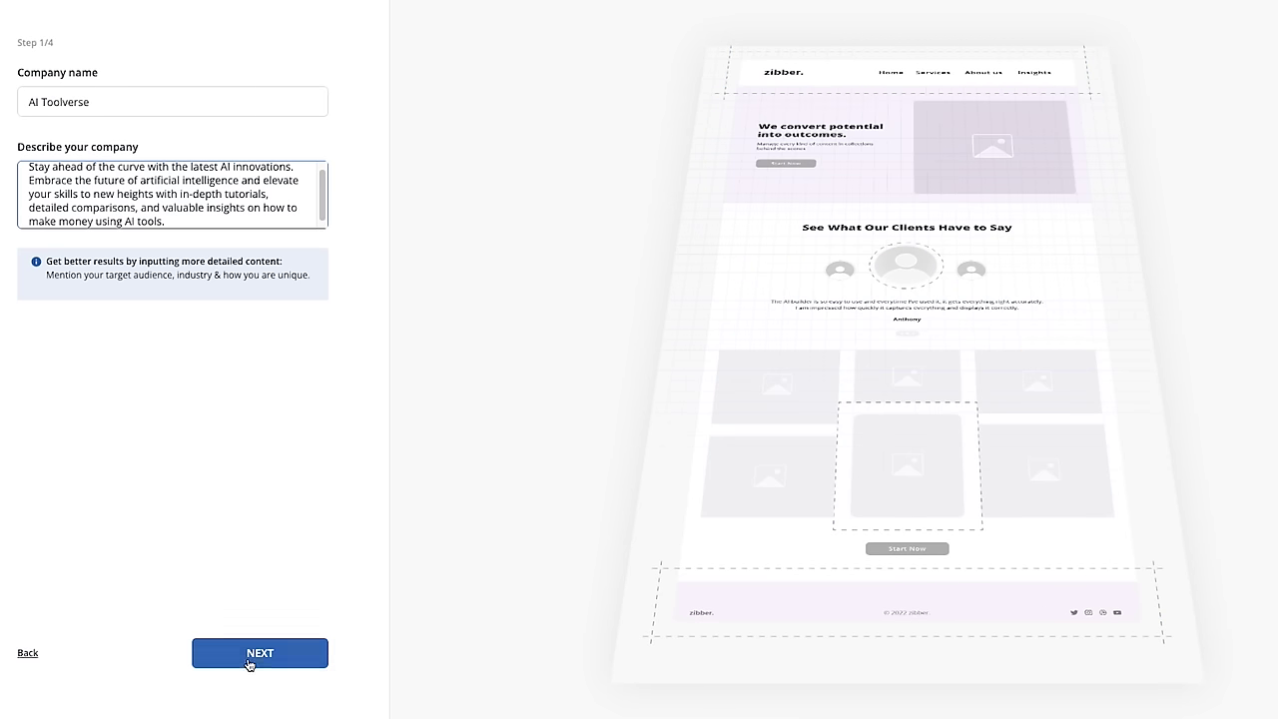
{"action": "left_click", "coordinate": [249, 653]}
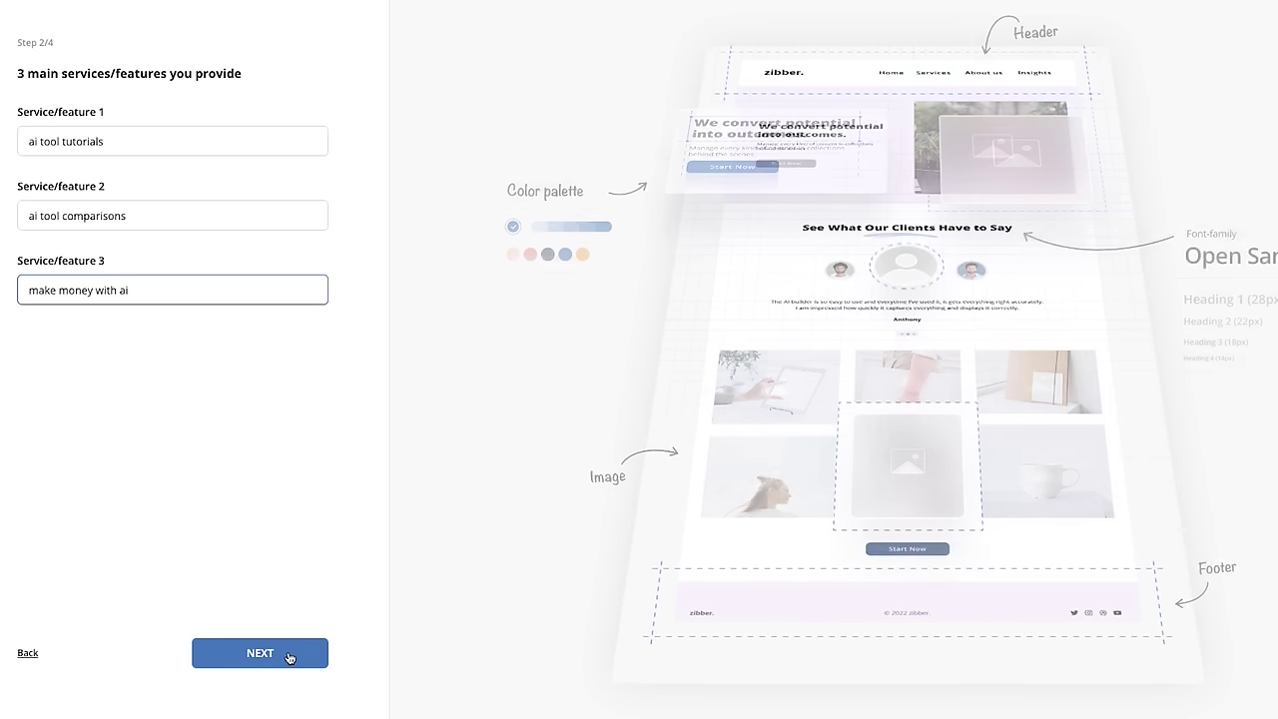
{"action": "left_click", "coordinate": [289, 653]}
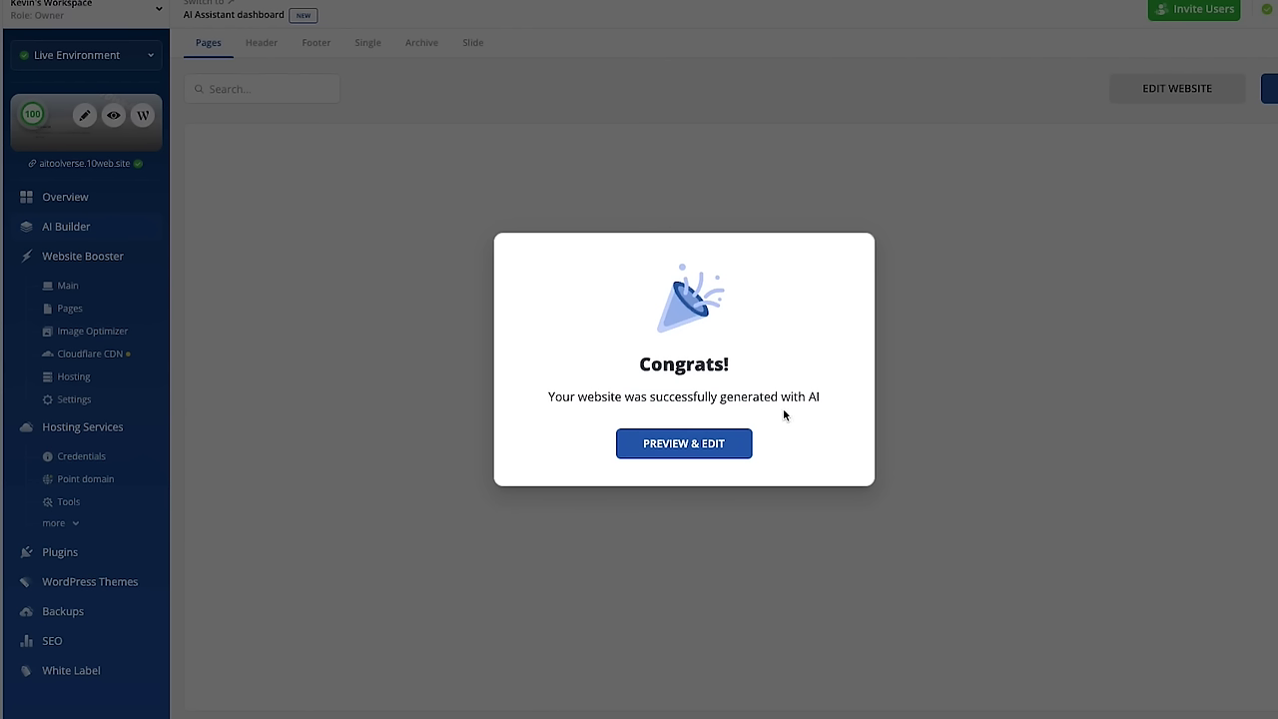
- Open the generated AI Toolverse site and scroll past My Portfolio and testimonials to the footer
{"action": "left_click", "coordinate": [684, 444]}
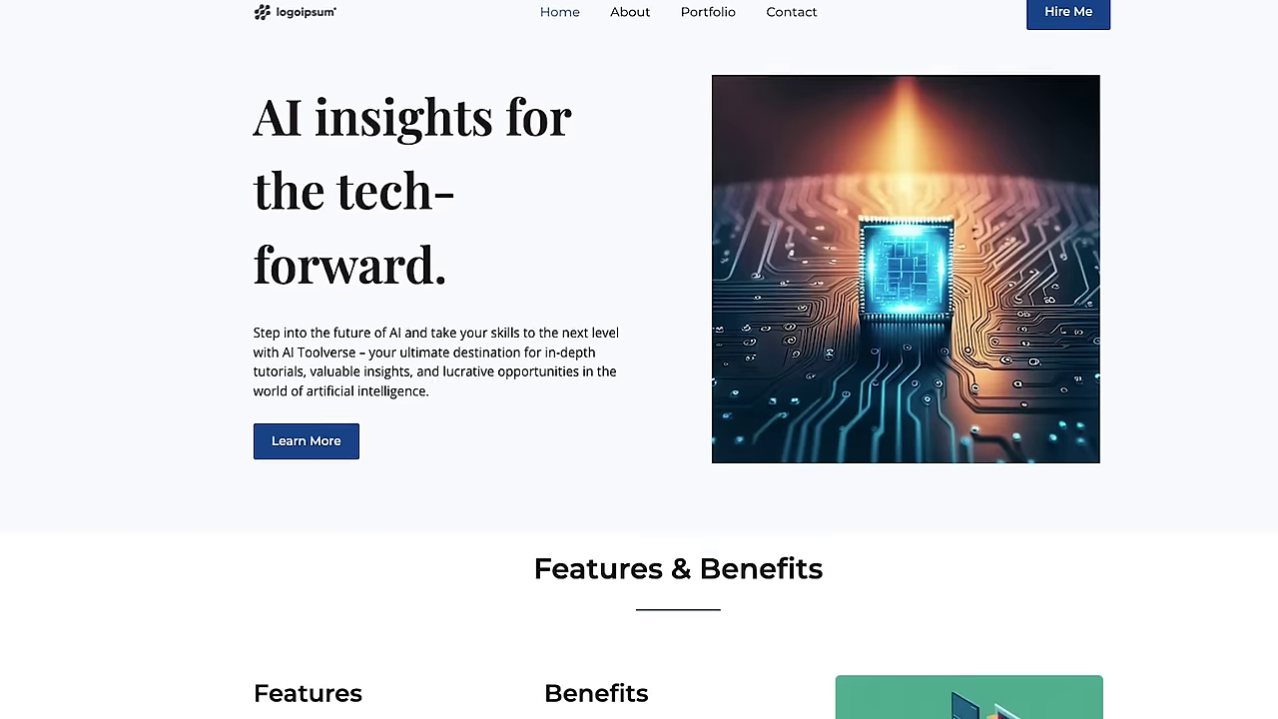
{"action": "scroll", "coordinate": [639, 359], "scroll_direction": "down", "scroll_amount": 4}
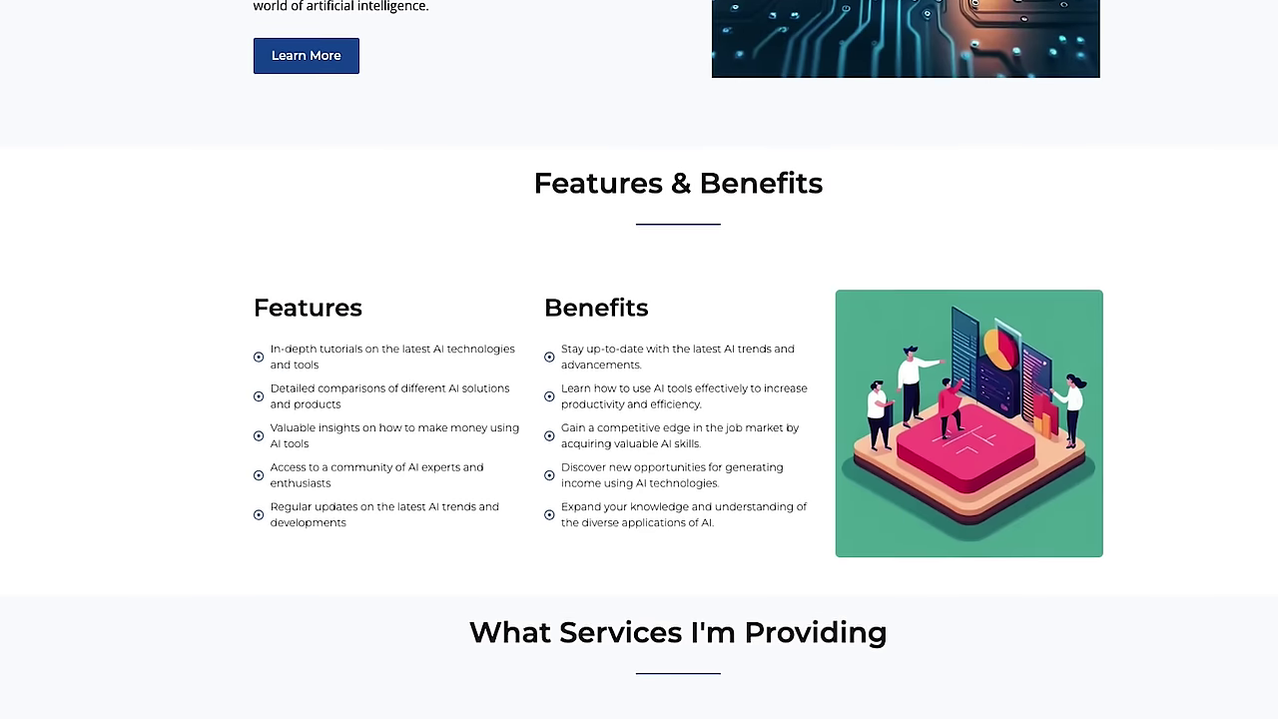
{"action": "scroll", "coordinate": [639, 359], "scroll_direction": "down", "scroll_amount": 5}
{"action": "scroll", "coordinate": [639, 360], "scroll_direction": "down", "scroll_amount": 6}
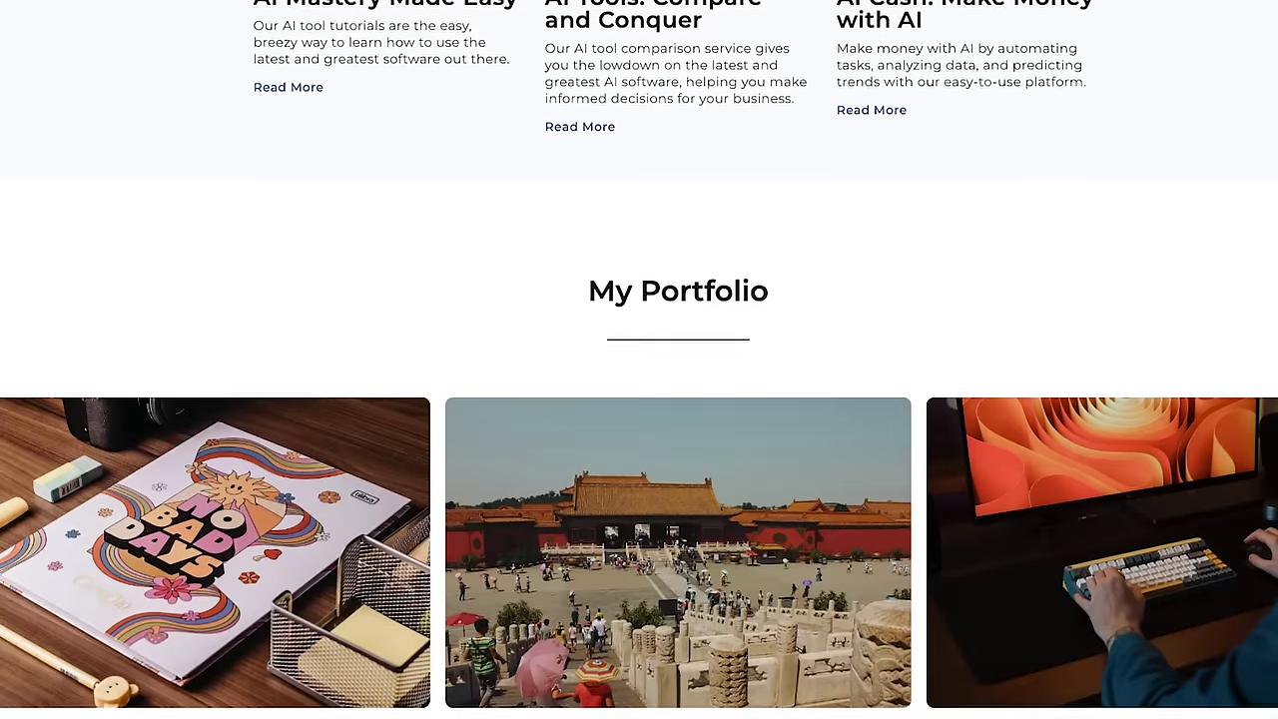
{"action": "scroll", "coordinate": [639, 359], "scroll_direction": "down", "scroll_amount": 10}
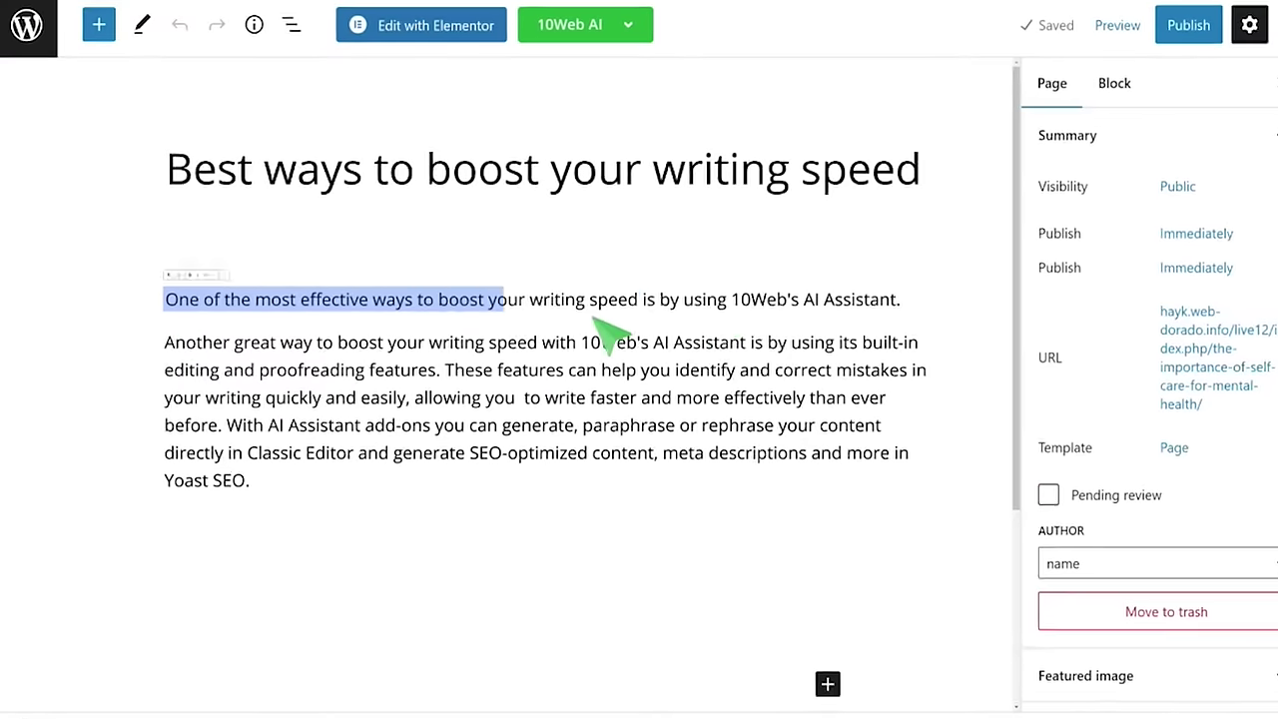
- Select the first sentence of the demo text in the Elementor editor
{"action": "left_click_drag", "start_coordinate": [596, 318], "coordinate": [901, 303]}
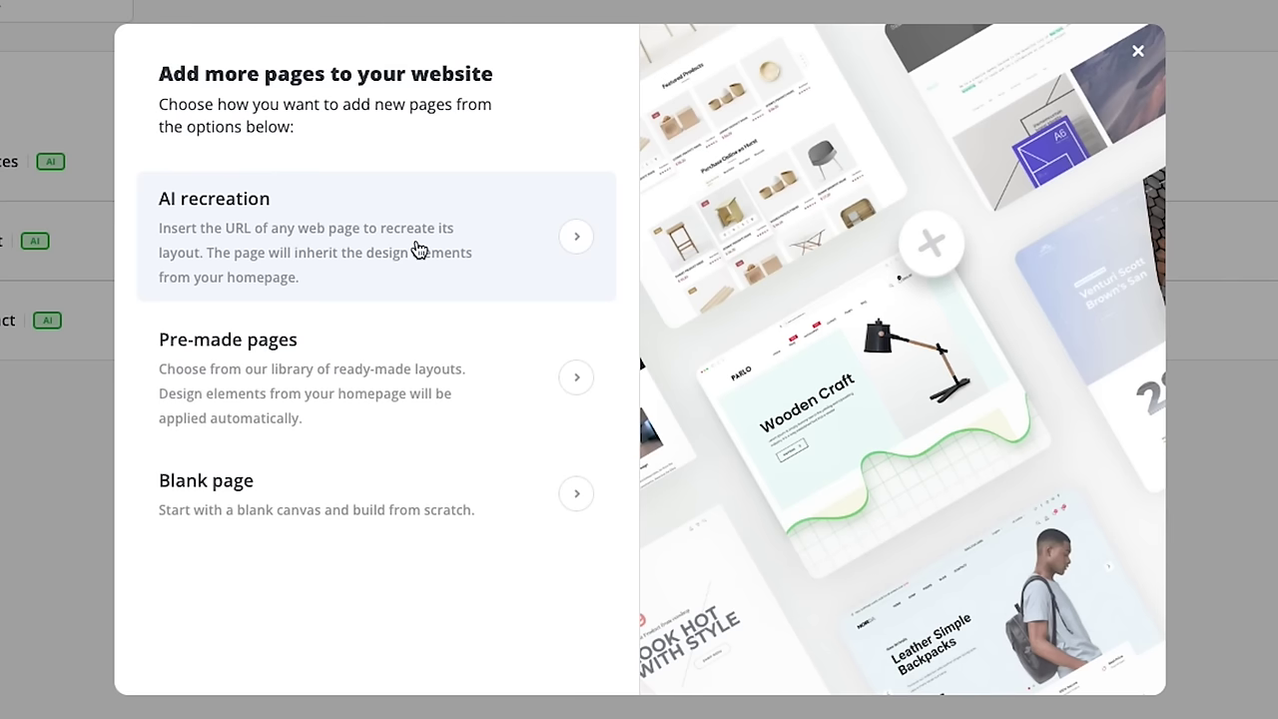
- Recreate the Wirecutter induction-cooktop article as a page with AI, then preview it full-width
{"action": "left_click", "coordinate": [418, 250]}
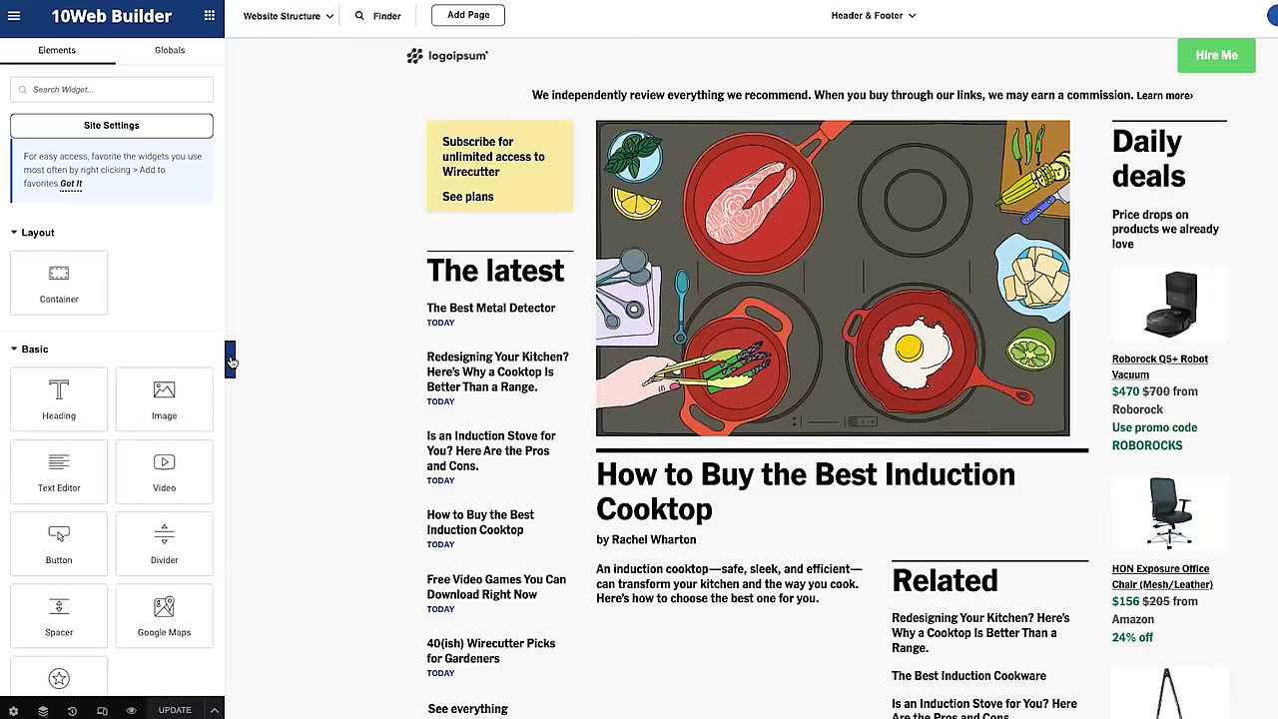
{"action": "scroll", "coordinate": [356, 384], "scroll_direction": "down", "scroll_amount": 1}
{"action": "key", "text": "ctrl+p"}
{"action": "scroll", "coordinate": [1134, 338], "scroll_direction": "down", "scroll_amount": 6}
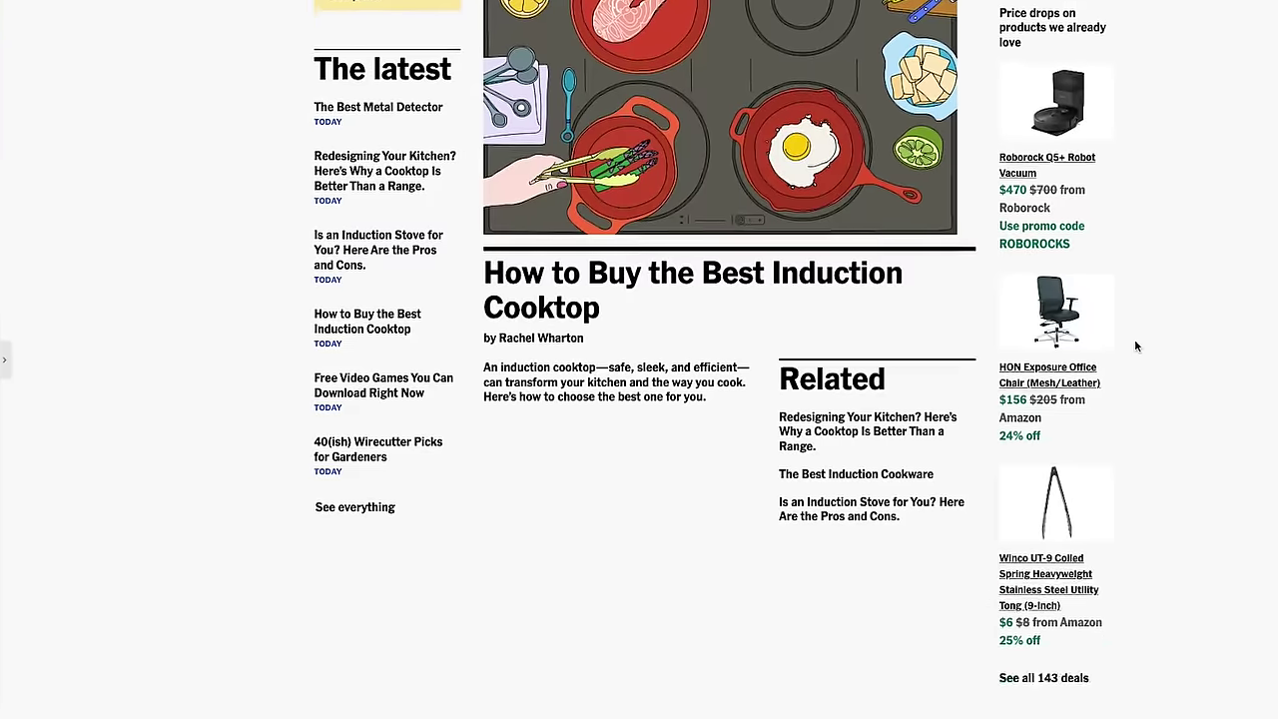
- Restore the editor panel and select the cooktop illustration's settings
{"action": "scroll", "coordinate": [1136, 380], "scroll_direction": "down", "scroll_amount": 9}
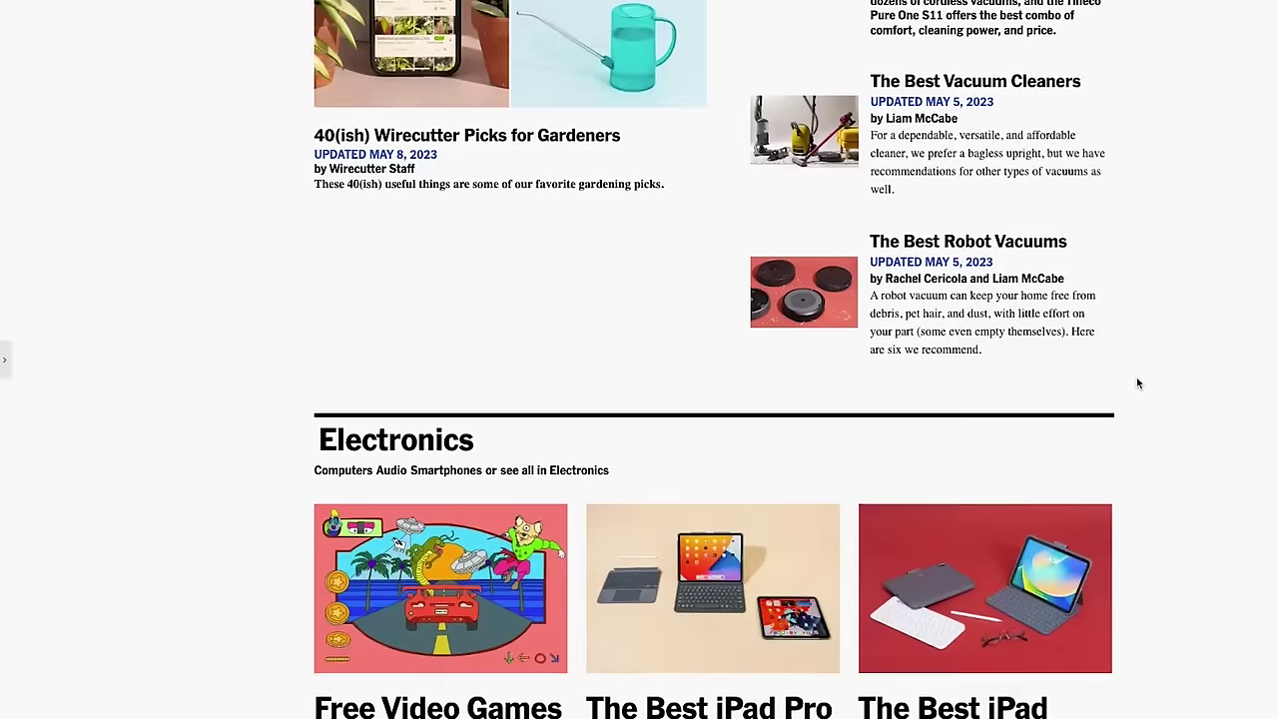
{"action": "scroll", "coordinate": [633, 448], "scroll_direction": "up", "scroll_amount": 15}
{"action": "key", "text": "ctrl+p"}
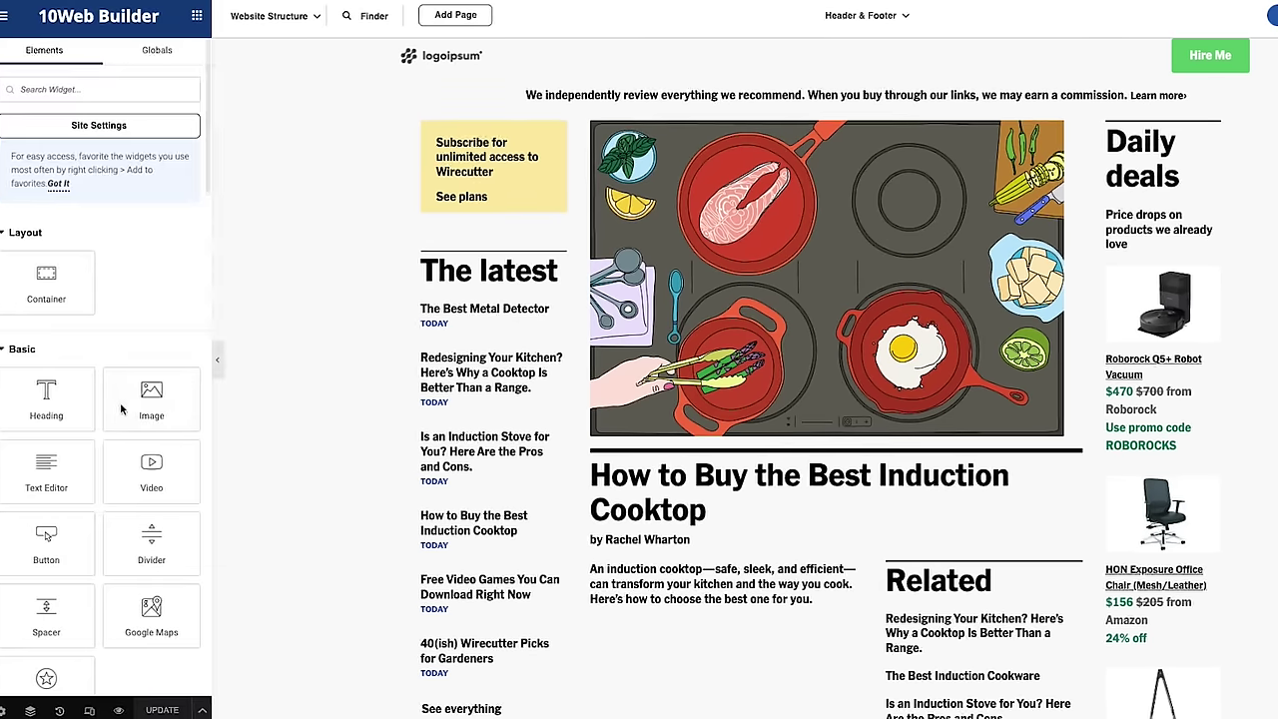
{"action": "left_click", "coordinate": [778, 227]}
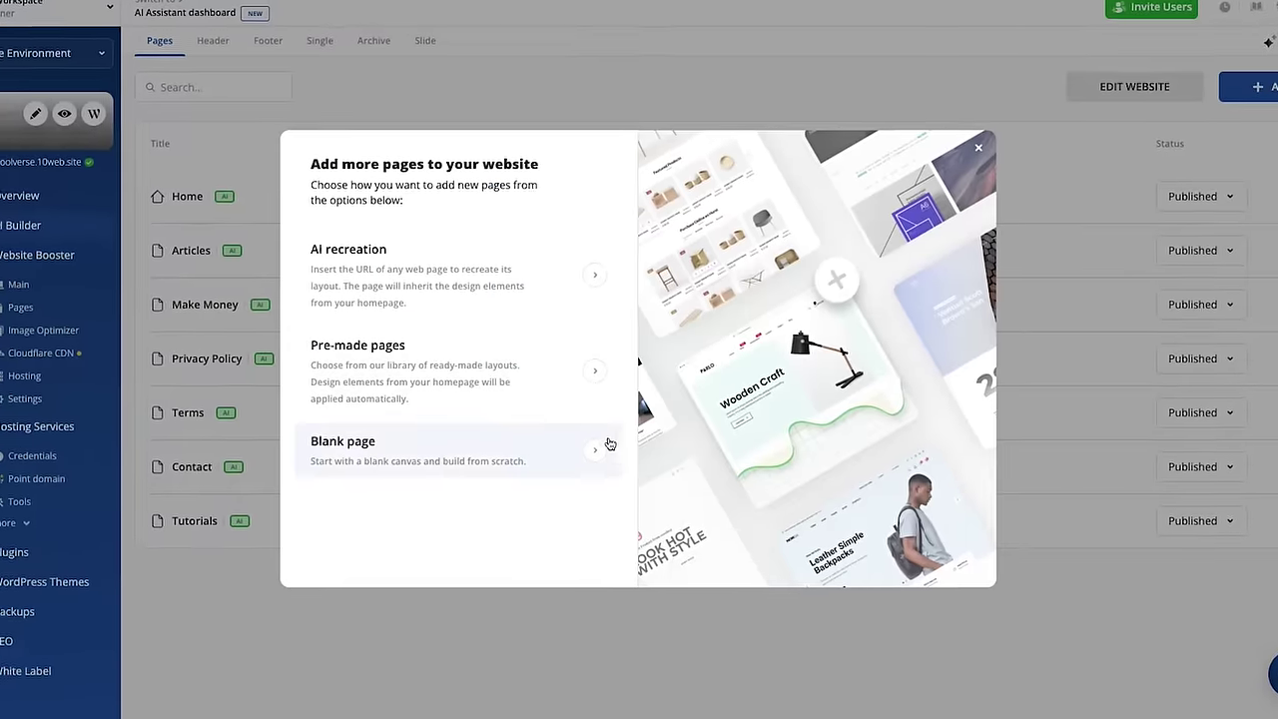
- Create a blank page titled 'Future of AI' and add it
{"action": "left_click", "coordinate": [610, 443]}
{"action": "left_click", "coordinate": [418, 239]}
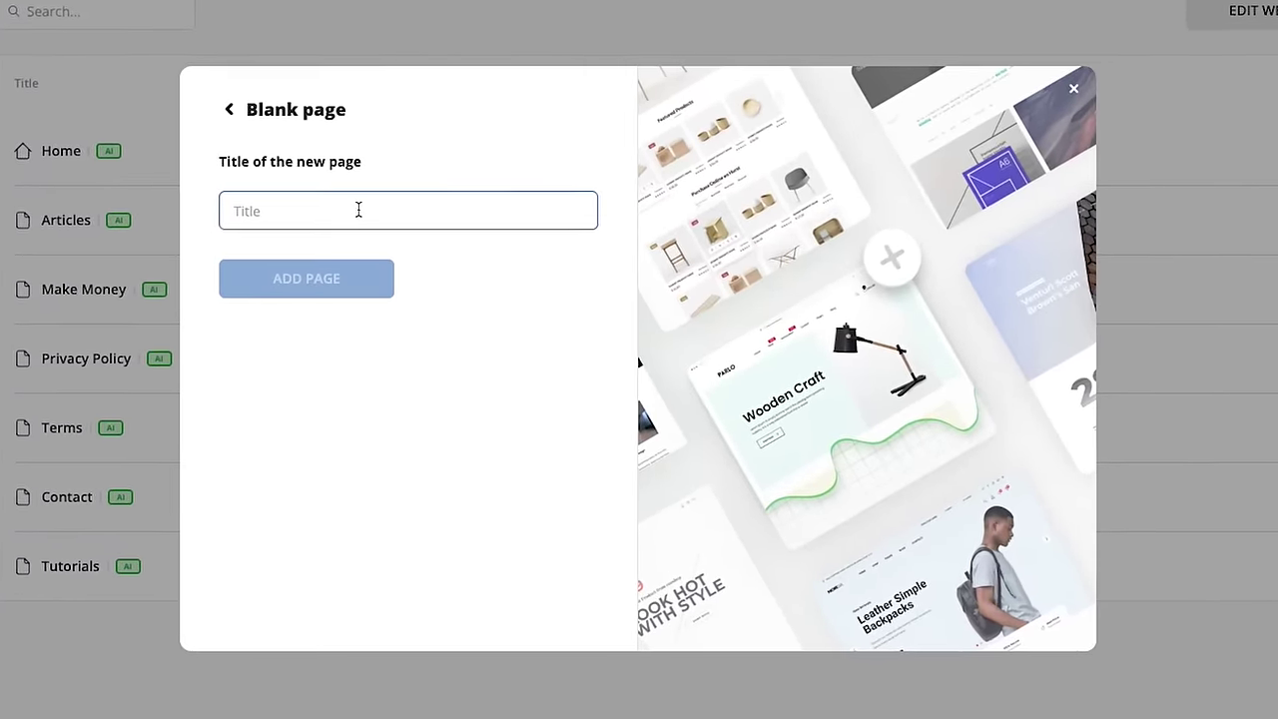
{"action": "type", "text": "Future of AI"}
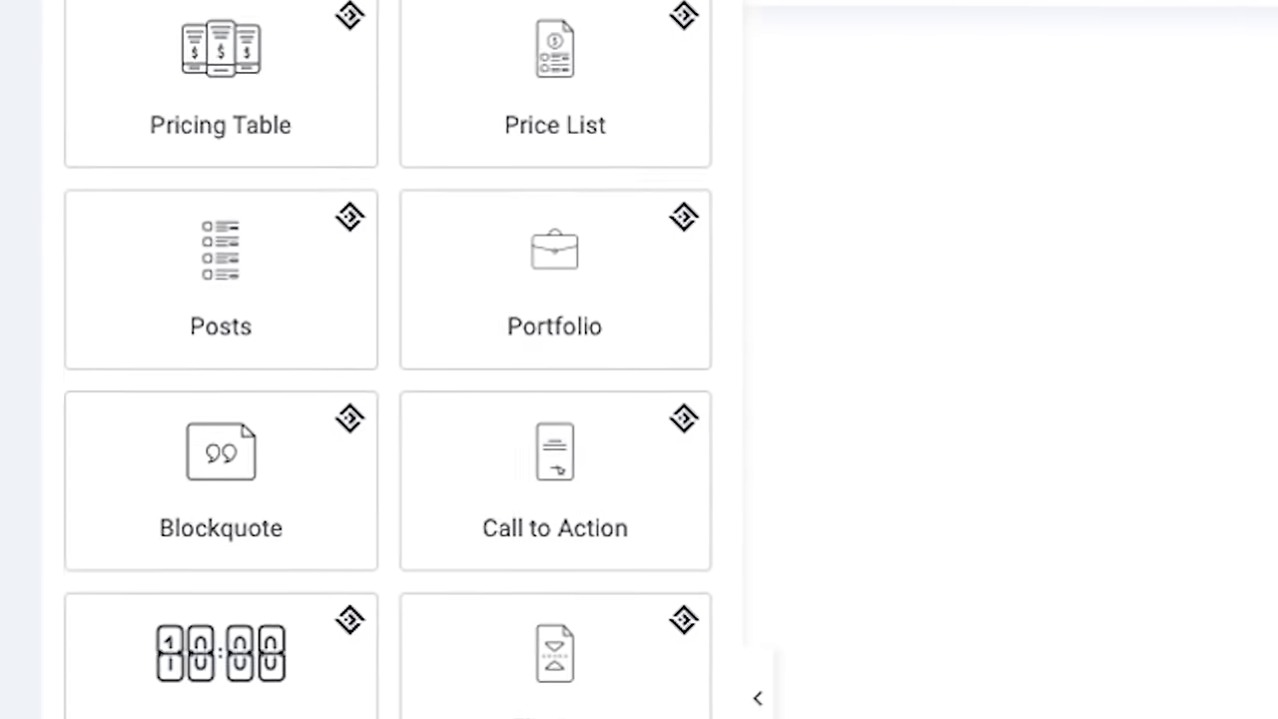
{"action": "scroll", "coordinate": [389, 359], "scroll_direction": "down", "scroll_amount": 10}
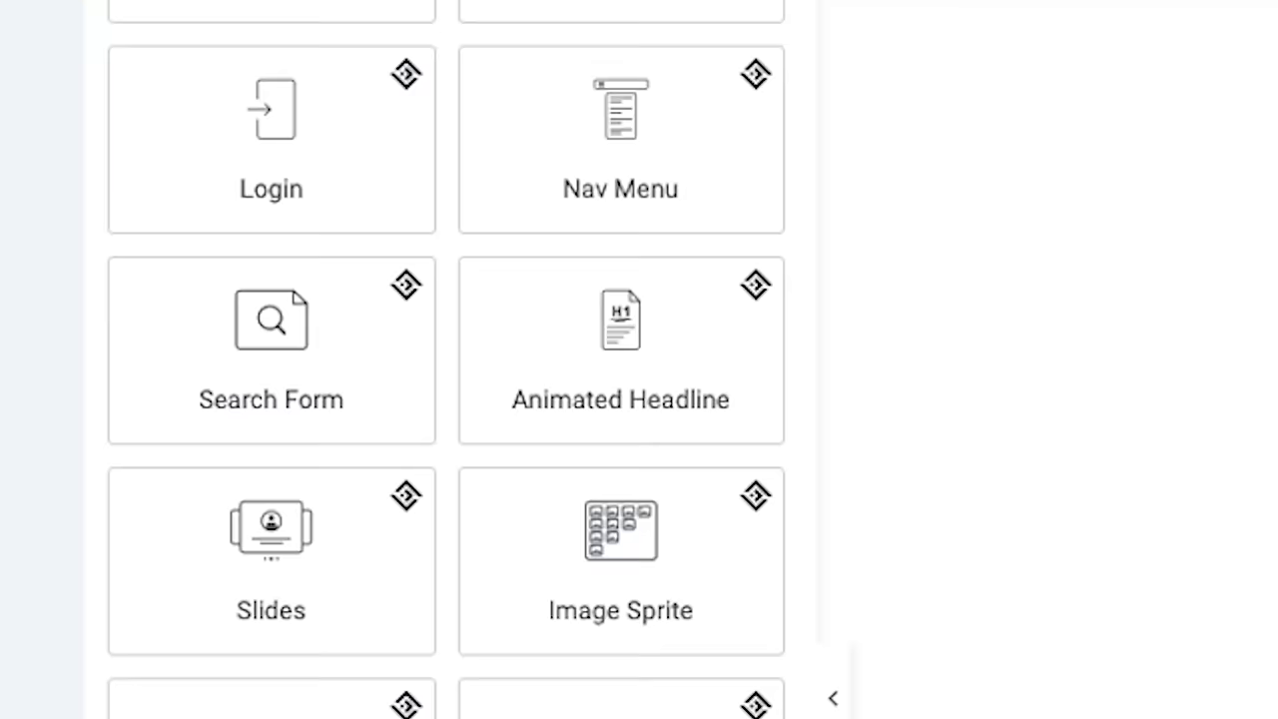
{"action": "scroll", "coordinate": [449, 359], "scroll_direction": "down", "scroll_amount": 8}
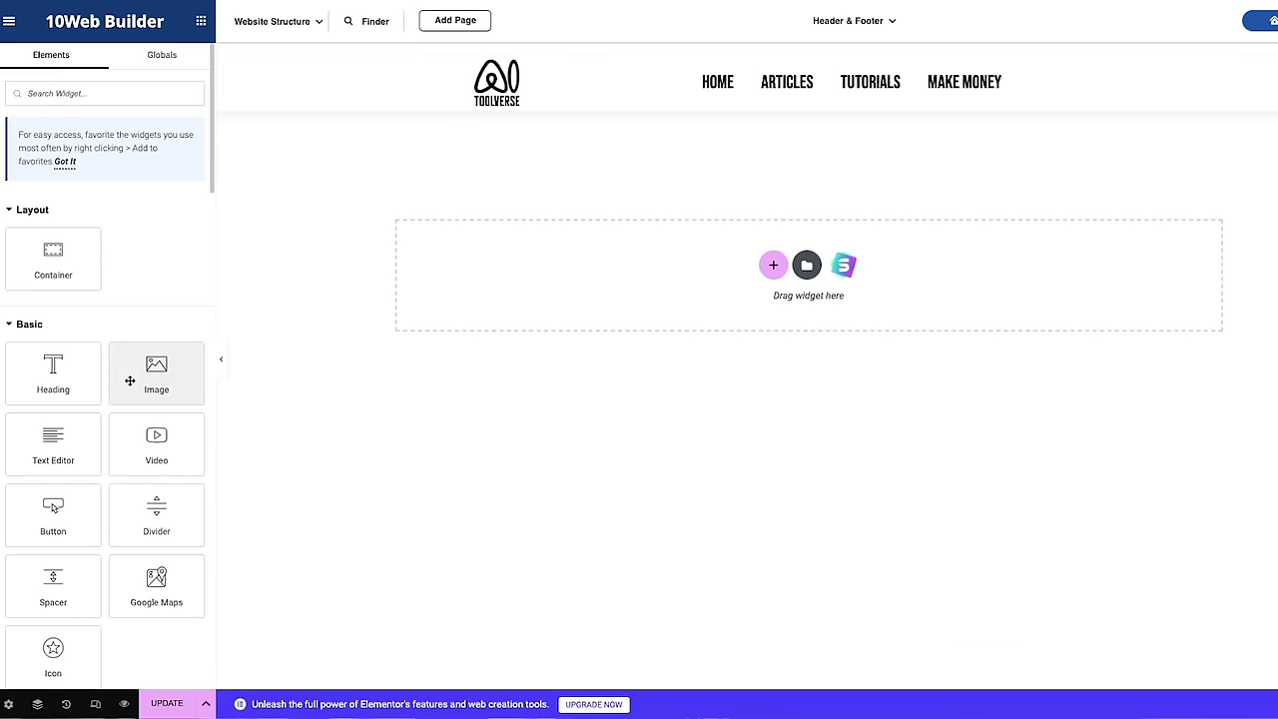
- Insert the robot picture future-of-ai.png as an image at the top of the page
{"action": "left_click_drag", "start_coordinate": [699, 291], "coordinate": [697, 289]}
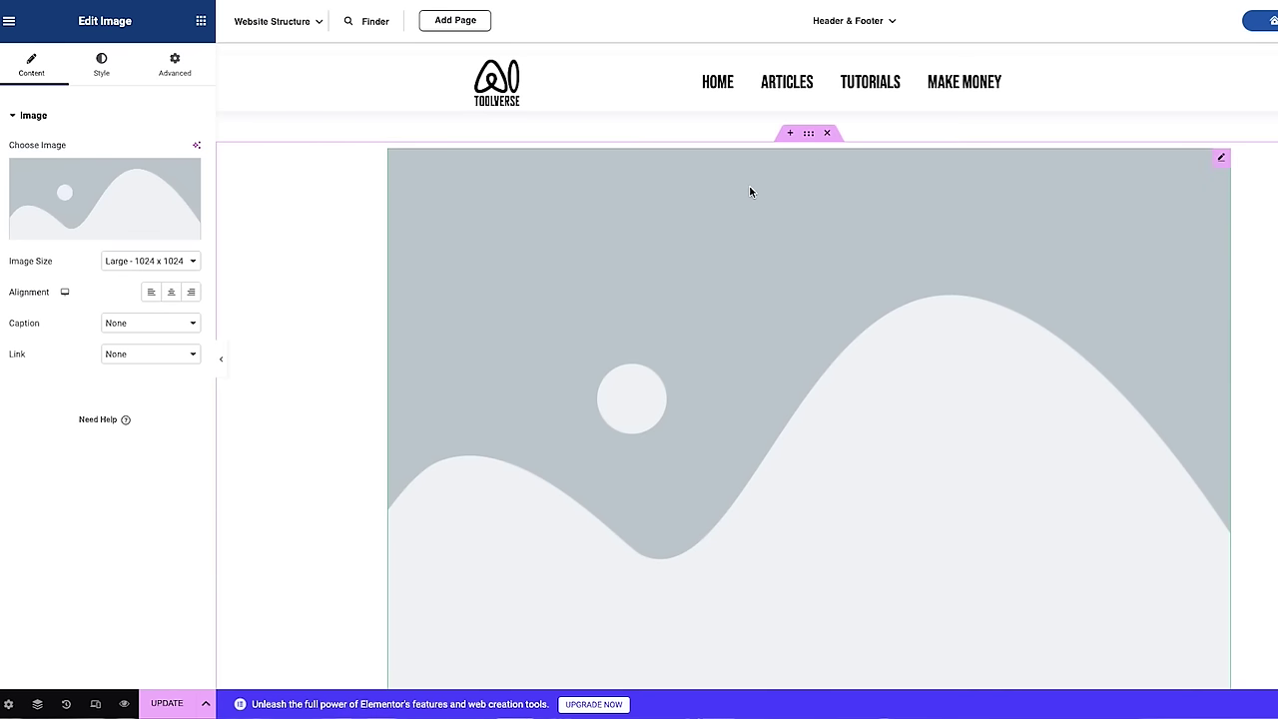
{"action": "left_click", "coordinate": [80, 189]}
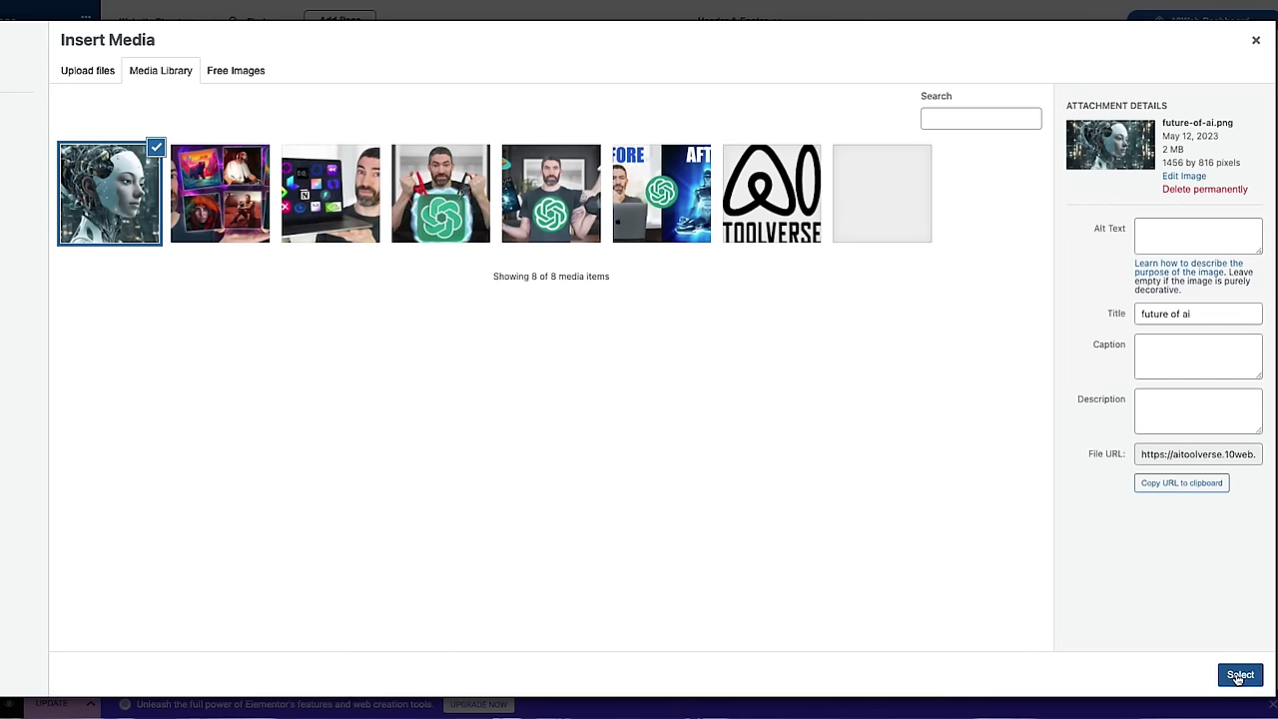
{"action": "left_click", "coordinate": [1239, 675]}
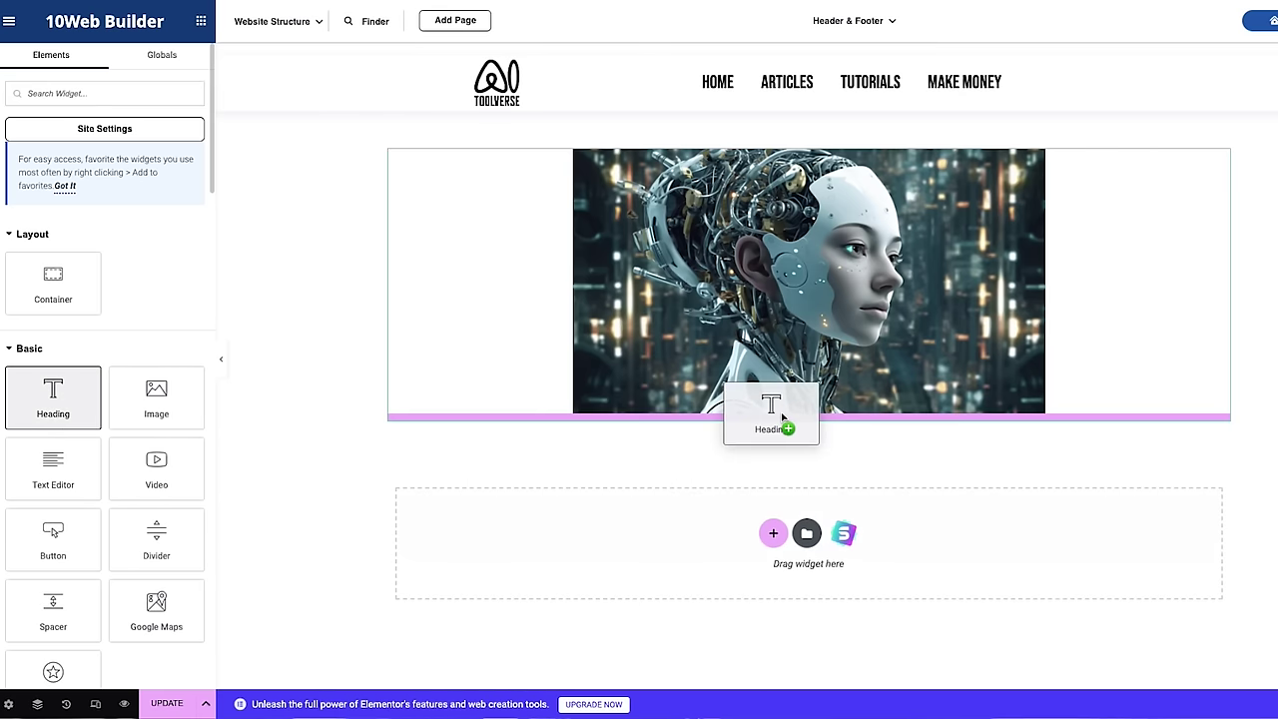
- Add the heading 'The Future of AI Is Here' below the image as a black H1
{"action": "left_click_drag", "start_coordinate": [782, 418], "coordinate": [682, 432]}
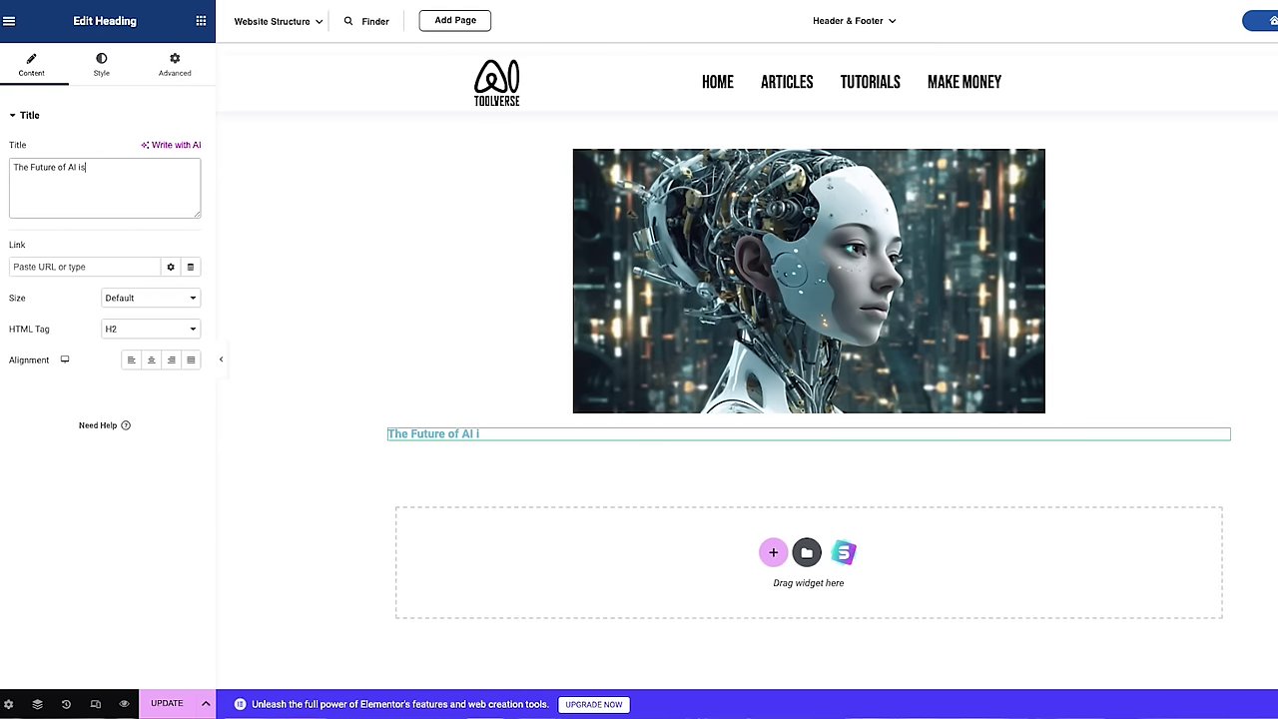
{"action": "left_click", "coordinate": [170, 316]}
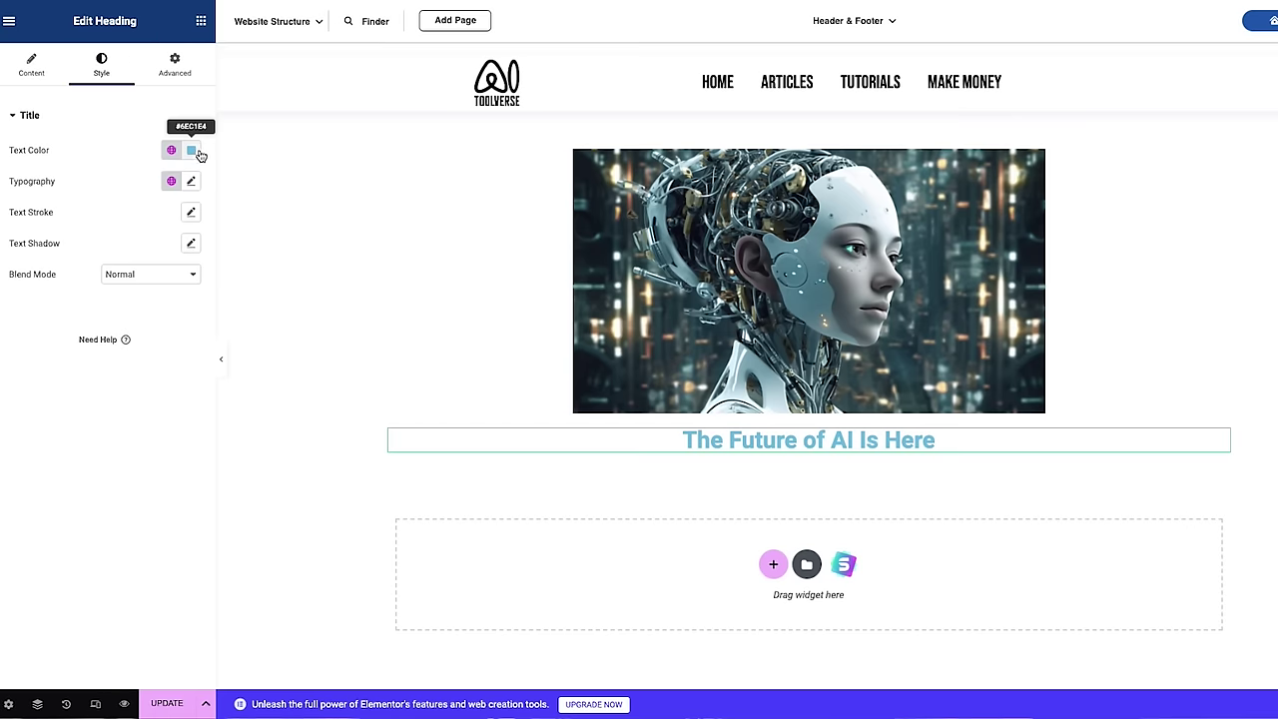
{"action": "left_click", "coordinate": [200, 152]}
{"action": "left_click", "coordinate": [103, 322]}
{"action": "left_click", "coordinate": [178, 64]}
{"action": "left_click", "coordinate": [200, 20]}
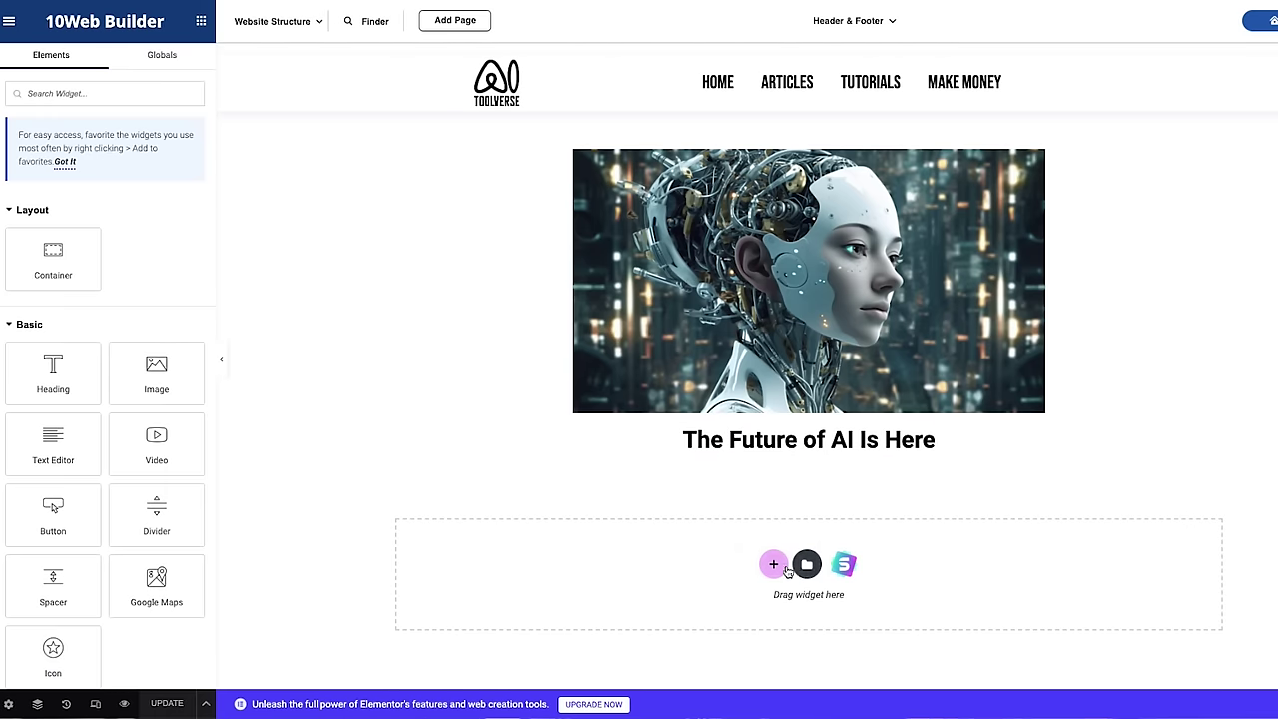
- Add a two-column section with the pasted AI-written introduction paragraph in the left column
{"action": "left_click", "coordinate": [773, 564]}
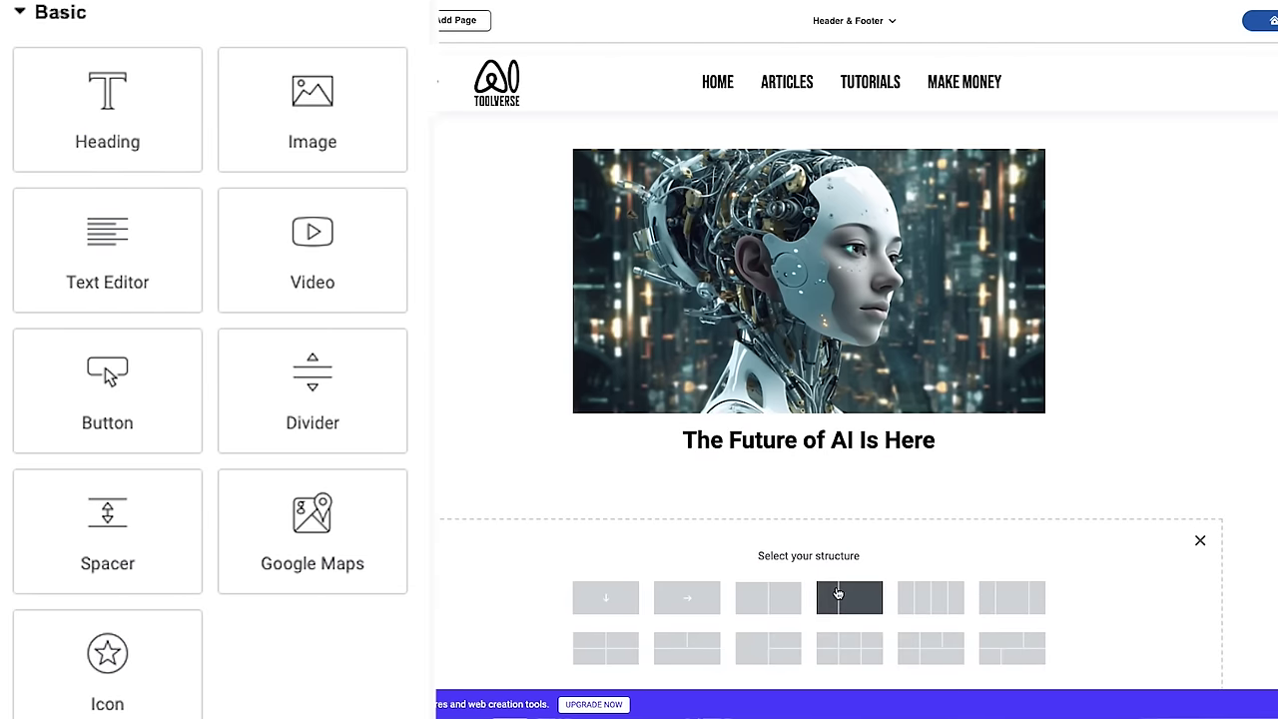
{"action": "left_click", "coordinate": [837, 595]}
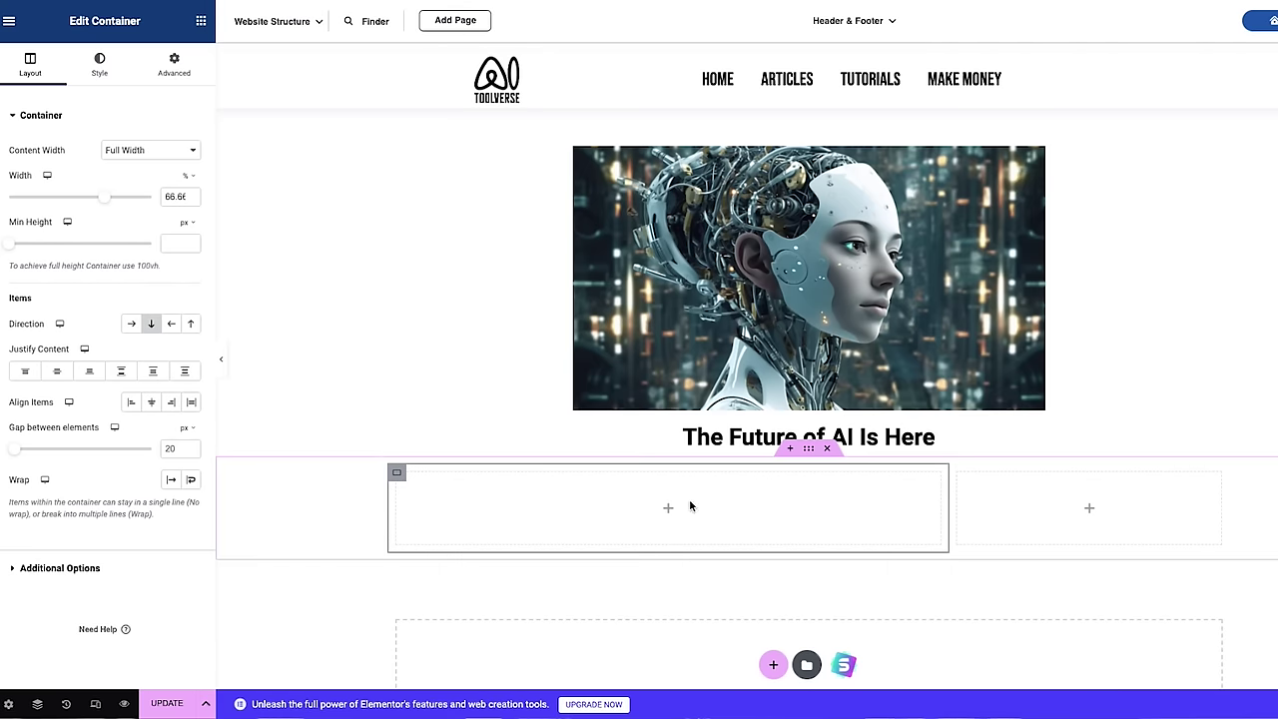
{"action": "left_click", "coordinate": [668, 507]}
{"action": "left_click", "coordinate": [51, 442]}
{"action": "key", "text": "ctrl+a"}
{"action": "type", "text": "Artificial Intelligence (AI) has rapidly evolved over the past few decades, transforming the way we live, work, and interact with technology. With advancements in machine learning, deep learning, and neural networks, AI has become an integral part of our daily lives, revolutionizing industries and creating new opportunities. As we stand at the precipice of a new era, it is evident that the future of AI is no longer a distant concept but a tangible reality. This article explores the incredible potential of AI and how it is set to shape our future in ways we never thought possible."}
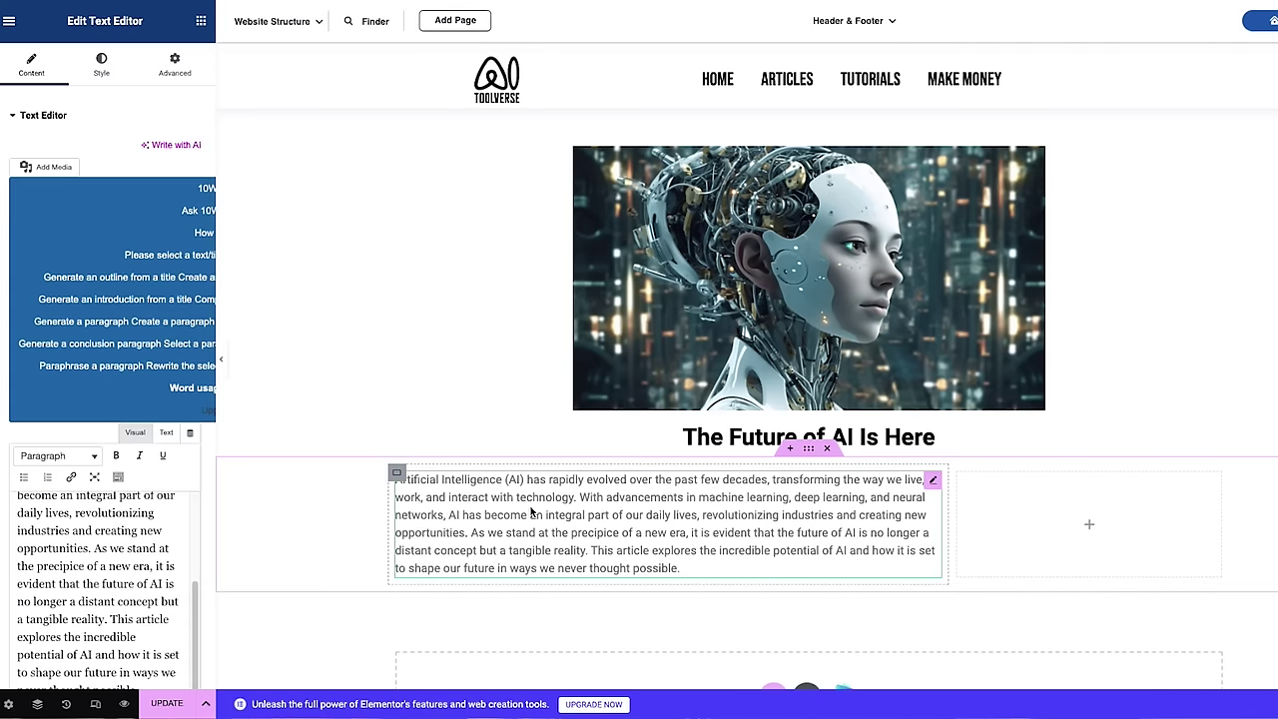
{"action": "left_click", "coordinate": [1023, 560]}
- Place the building picture in the right column and preview the page
{"action": "left_click_drag", "start_coordinate": [1060, 521], "coordinate": [1062, 523]}
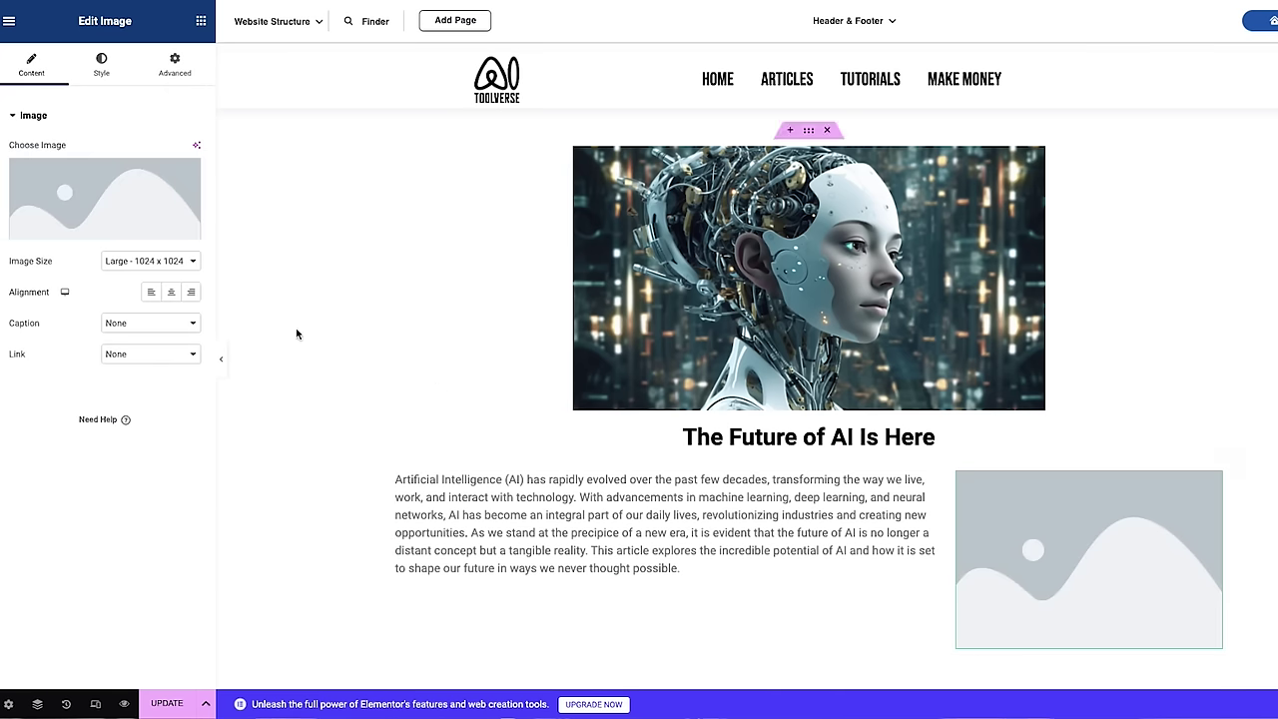
{"action": "left_click", "coordinate": [105, 200]}
{"action": "left_click", "coordinate": [1245, 676]}
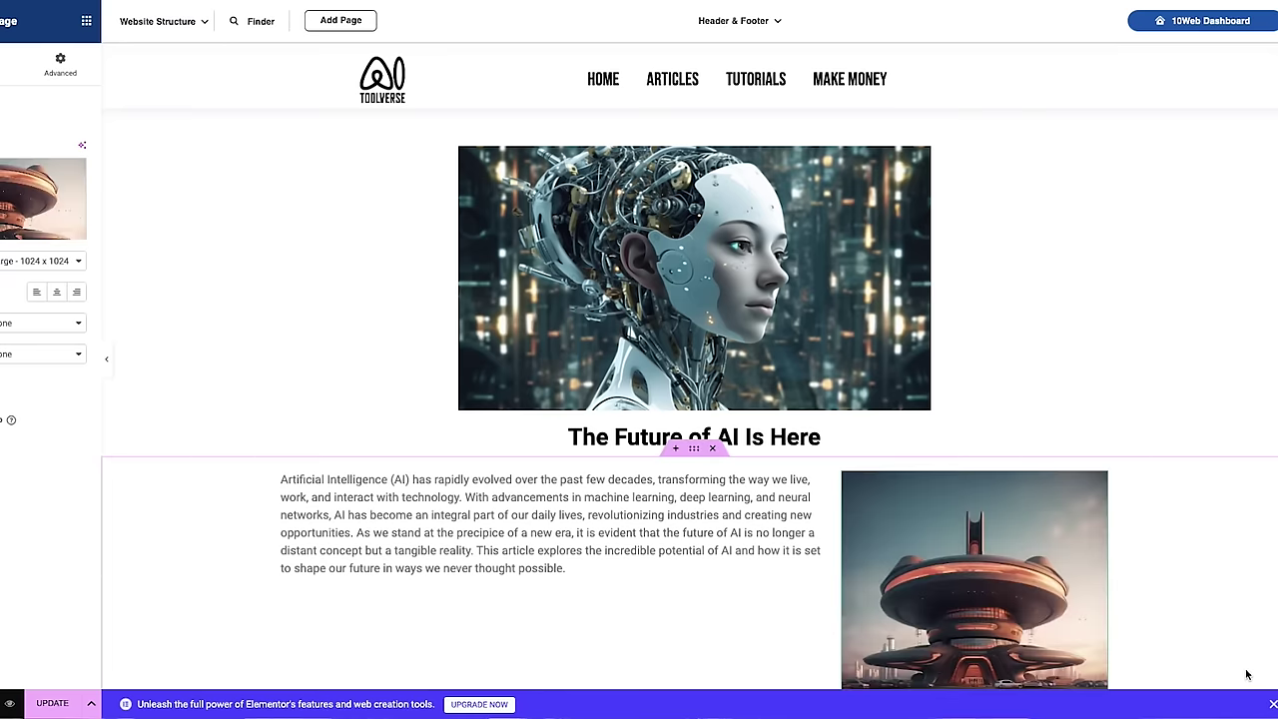
{"action": "left_click", "coordinate": [253, 358]}
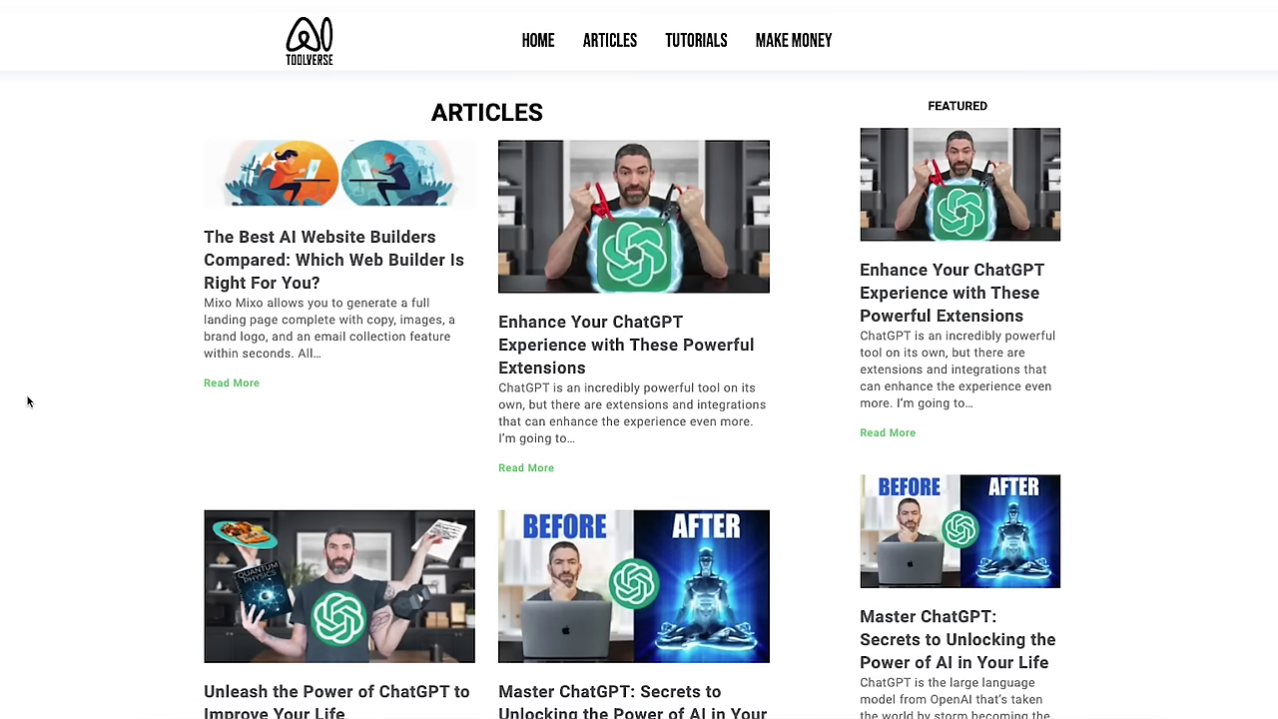
- Open the AI website builders comparison article and scroll through its Mixo and Durable sections
{"action": "left_click", "coordinate": [240, 271]}
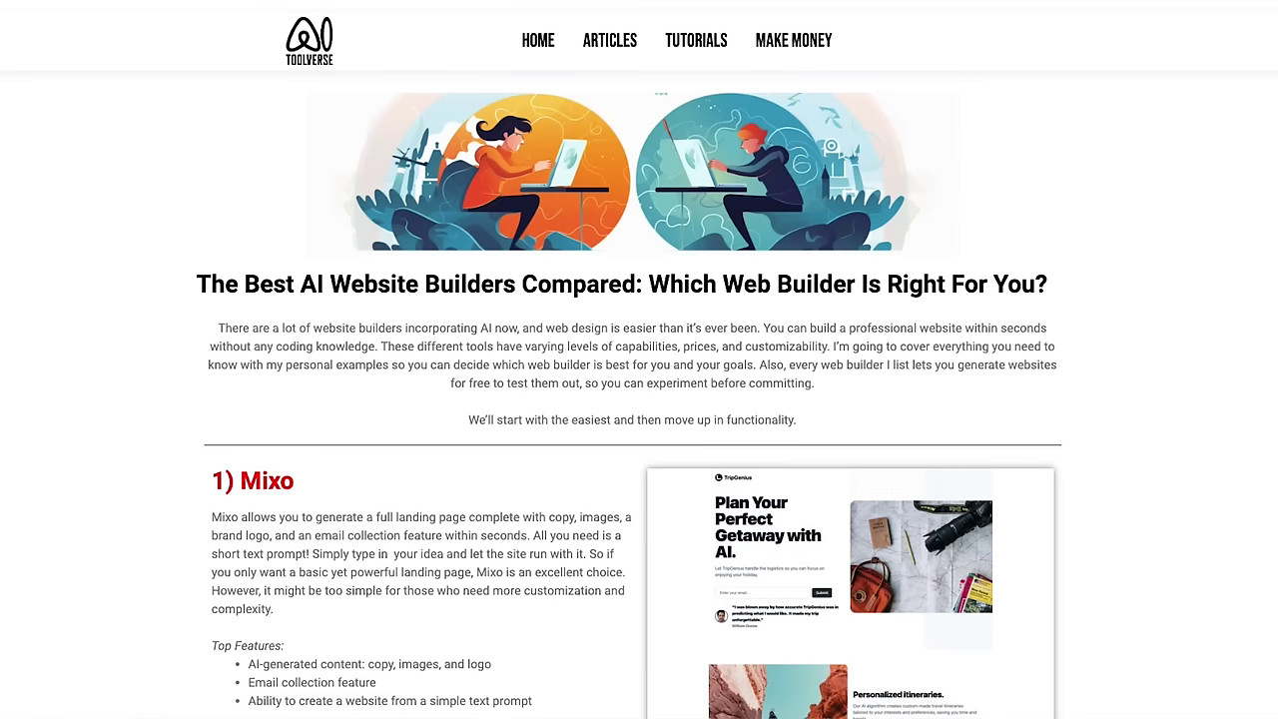
{"action": "scroll", "coordinate": [639, 359], "scroll_direction": "down", "scroll_amount": 6}
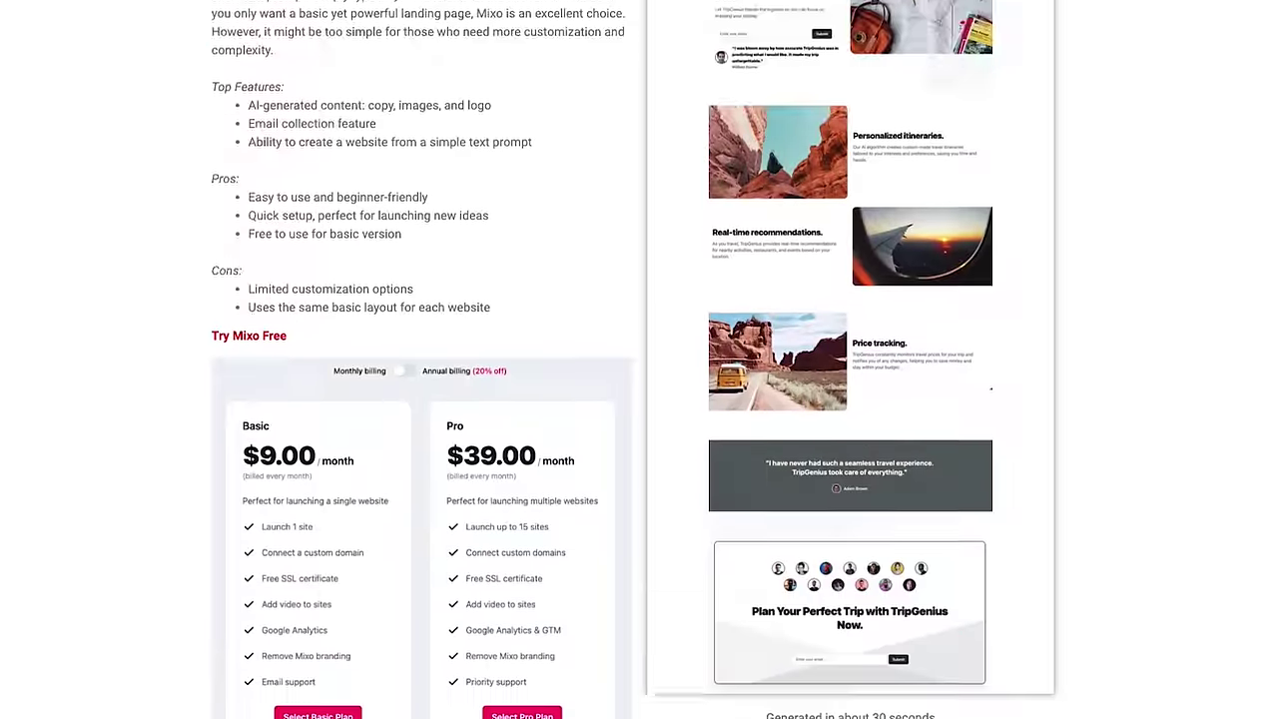
{"action": "scroll", "coordinate": [639, 360], "scroll_direction": "down", "scroll_amount": 10}
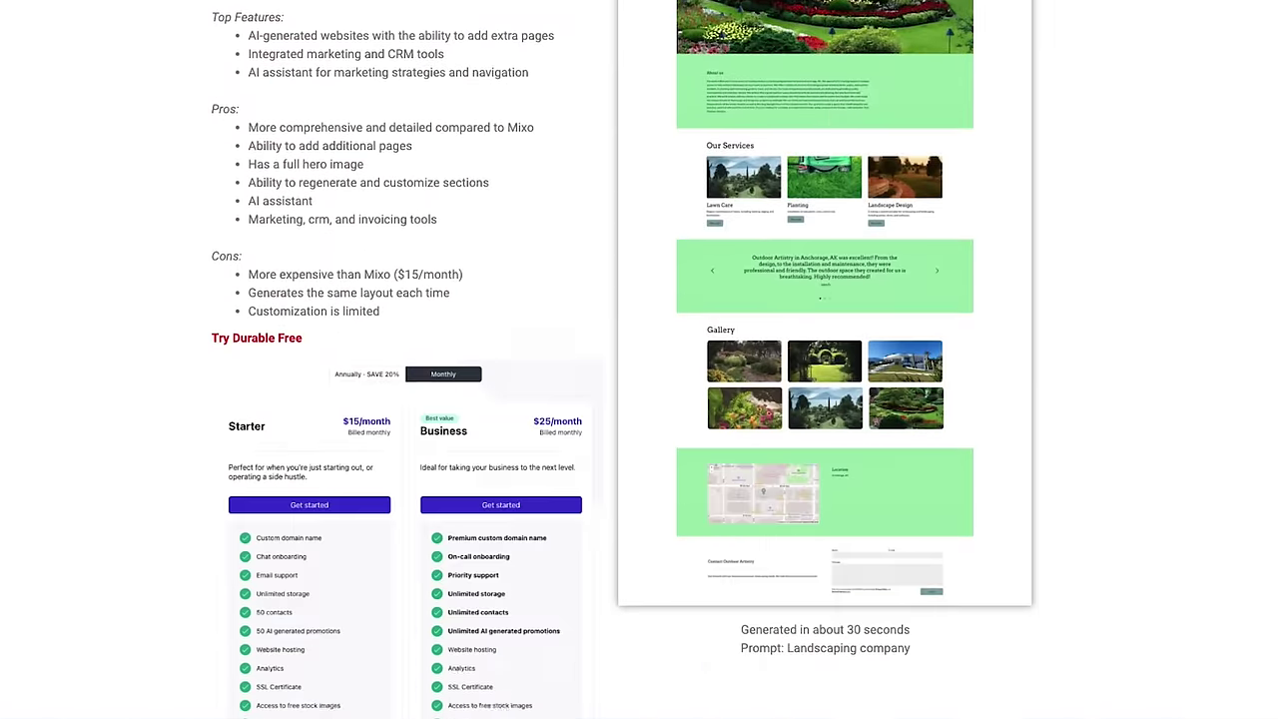
{"action": "scroll", "coordinate": [639, 359], "scroll_direction": "down", "scroll_amount": 12}
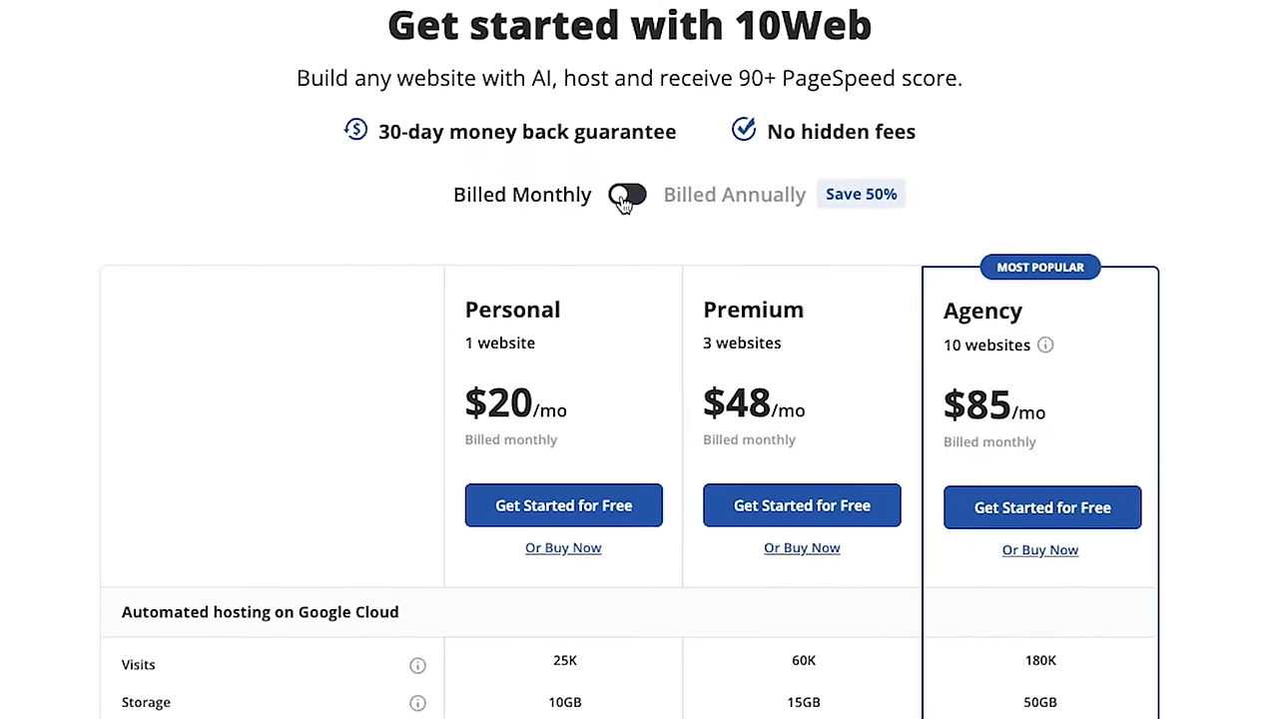
- Switch the pricing toggle to Billed Annually, showing $10, $24 and $60 per month
{"action": "left_click", "coordinate": [623, 199]}
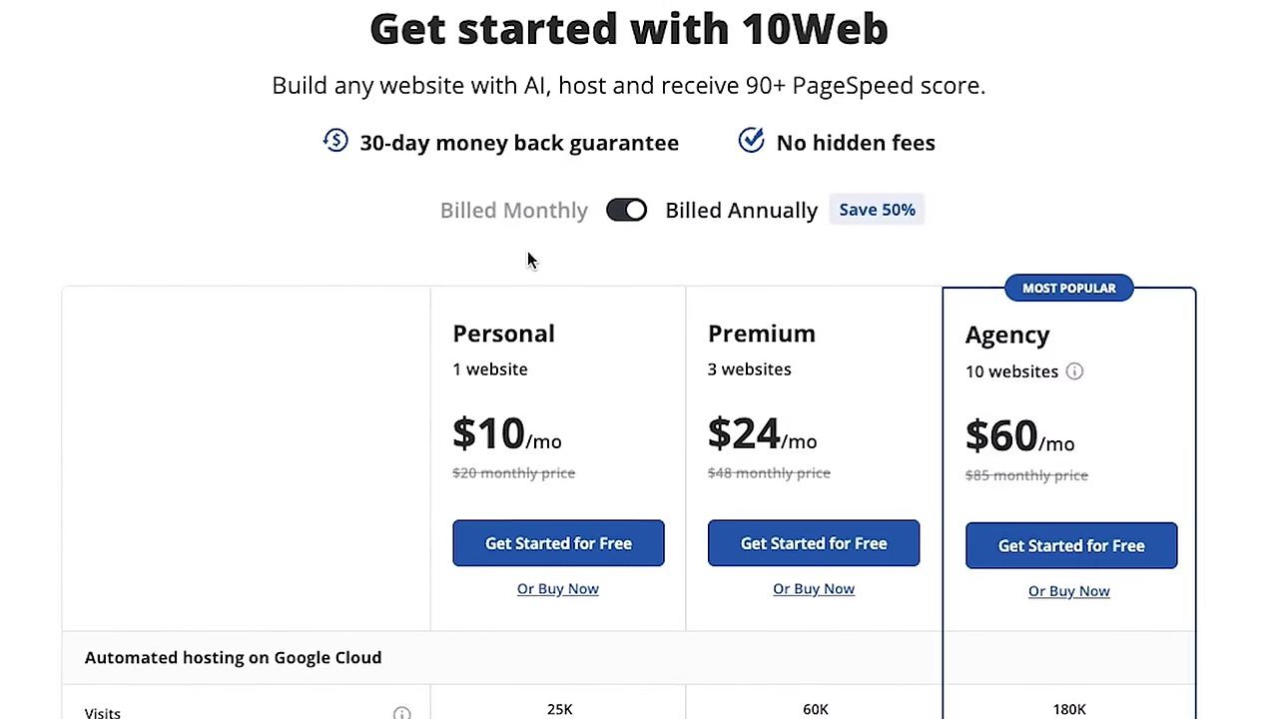